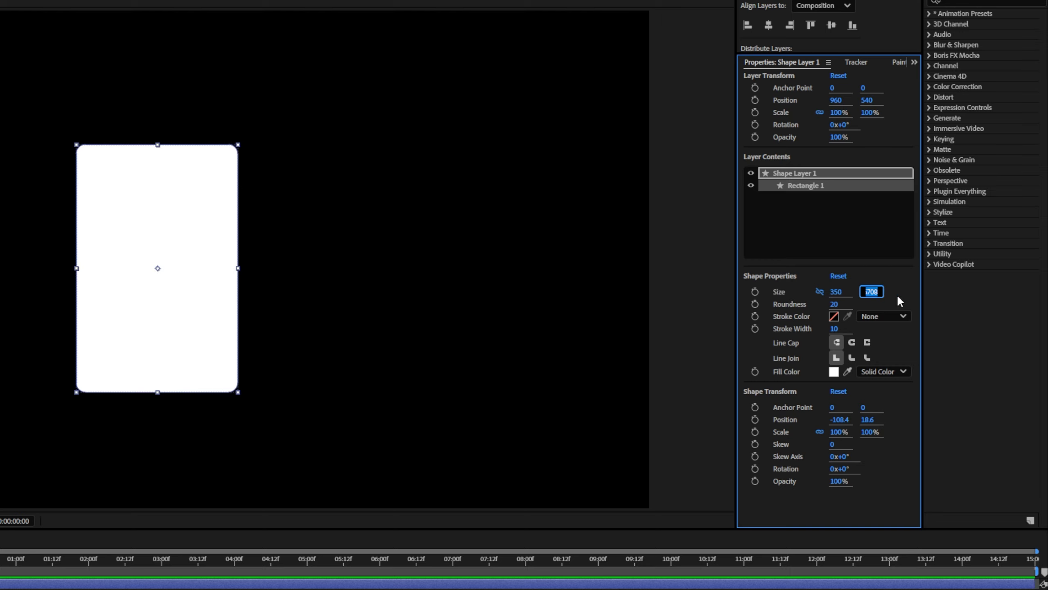
- Set the rectangle's height to 550 and center it horizontally and vertically in the composition
text(550)
key(Return)
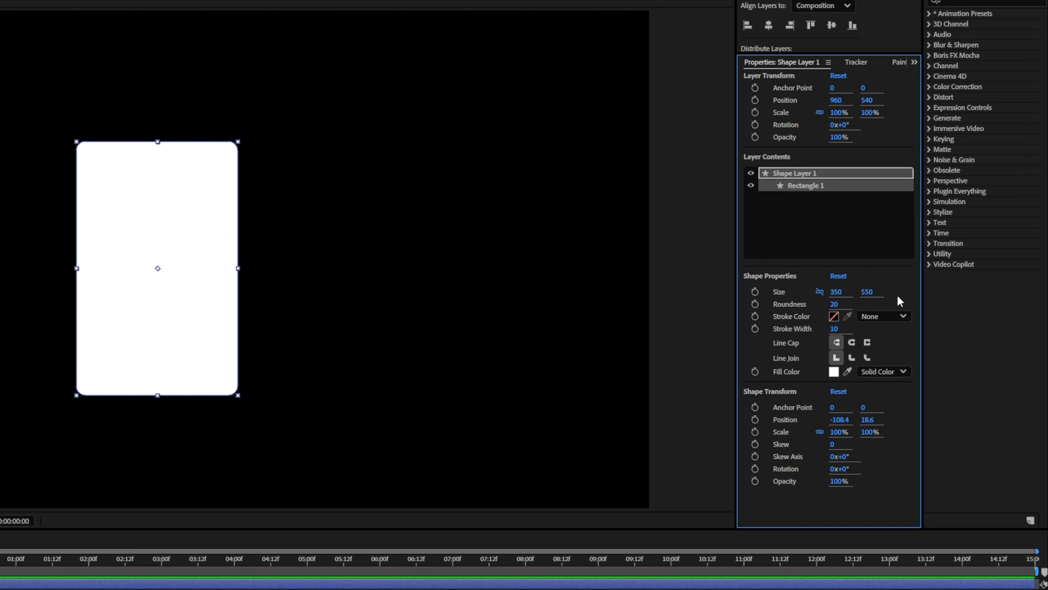
click(165, 239)
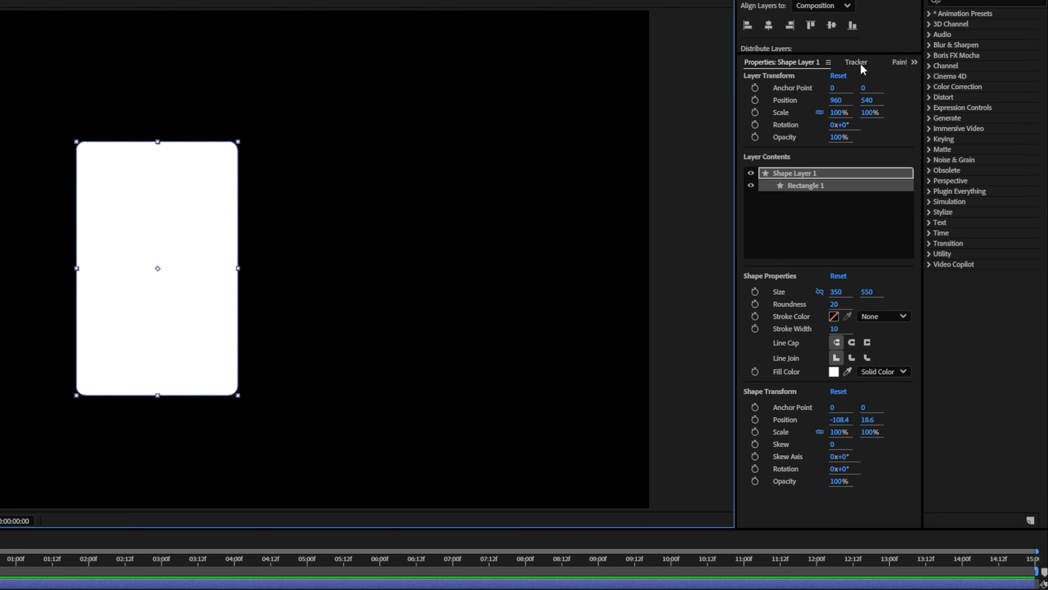
click(769, 25)
click(831, 25)
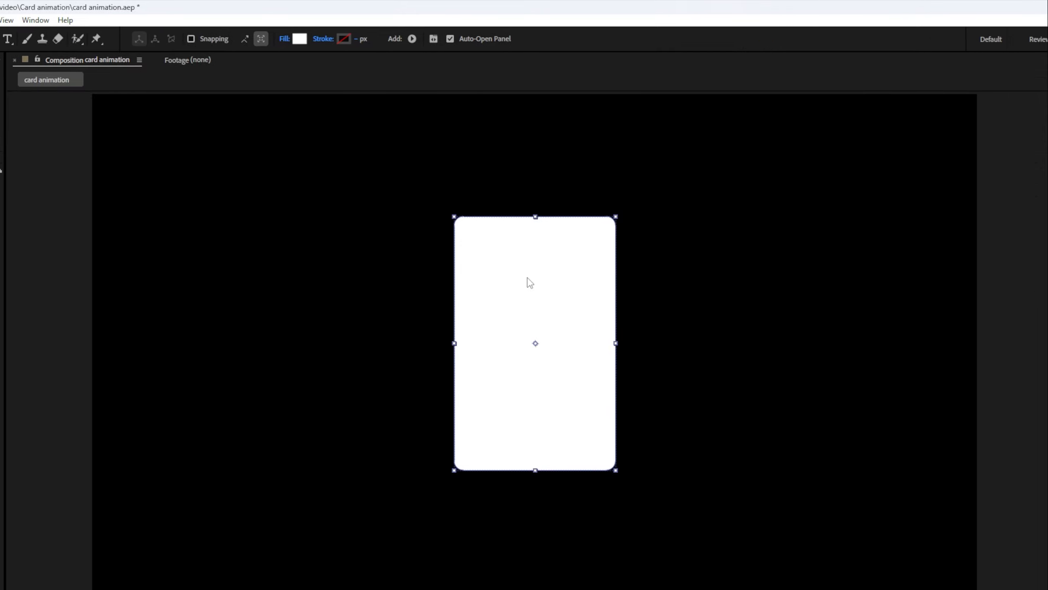
- Switch the rectangle's fill to a linear gradient running from its upper-left corner to just above its center
click(530, 283)
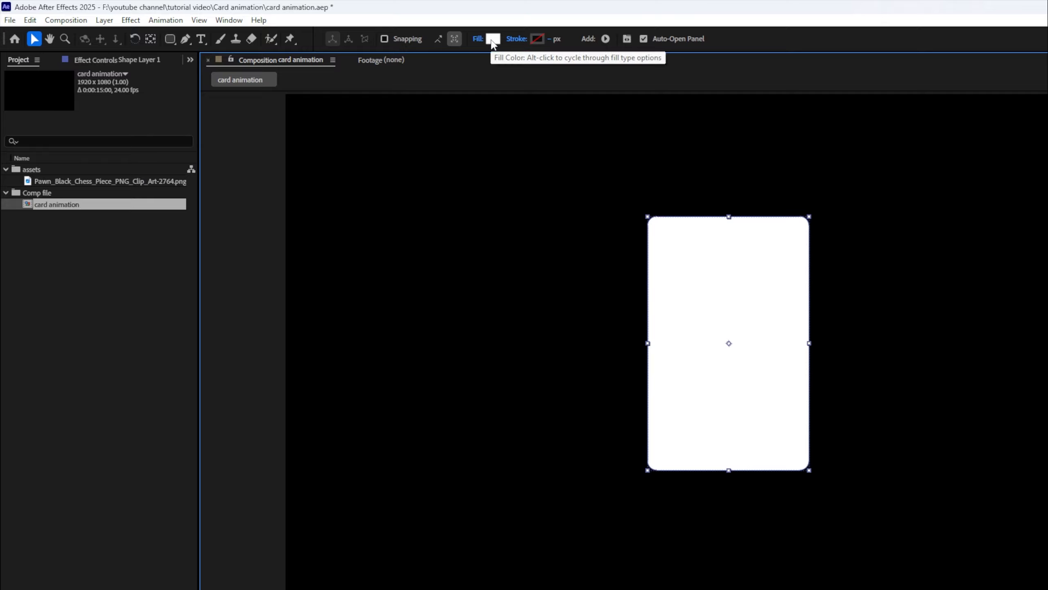
alt+click(492, 39)
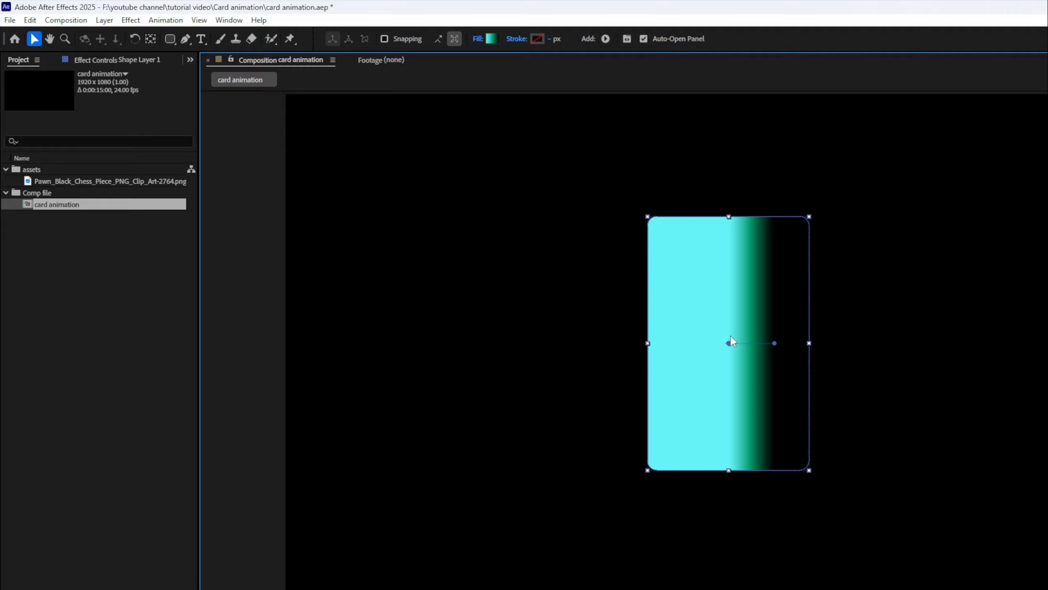
drag(729, 343, 654, 219)
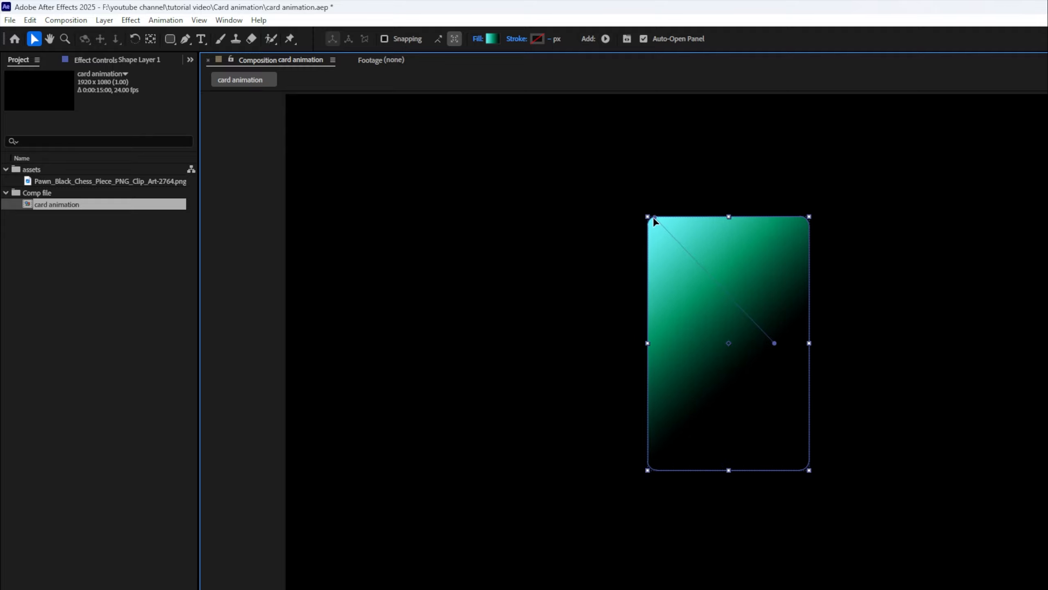
drag(775, 344, 739, 326)
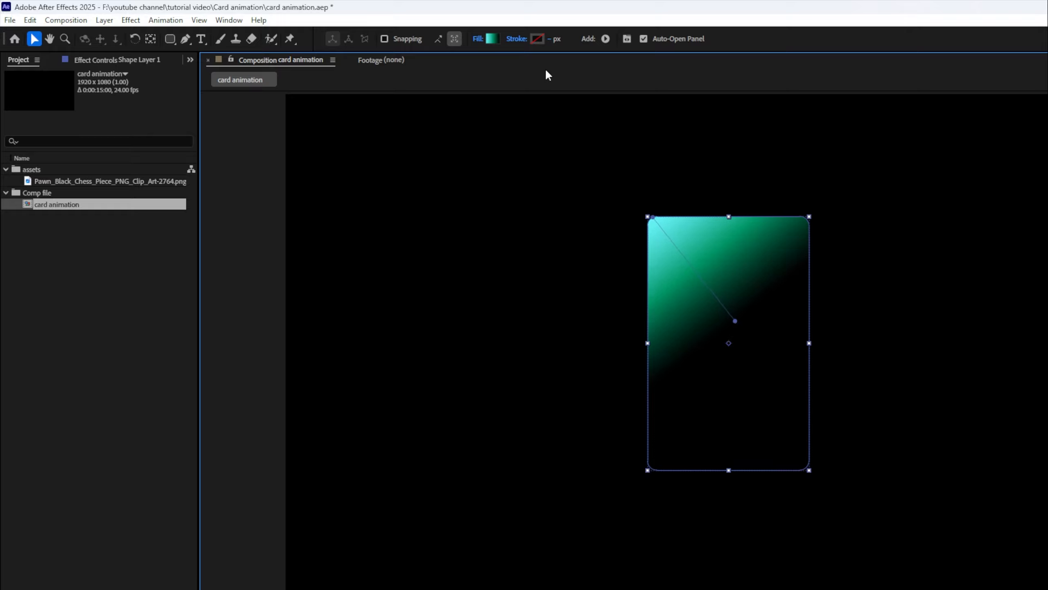
- Delete the fill gradient's middle green color stop and recolor its starting stop to pink F366F8
click(491, 39)
drag(786, 299, 995, 262)
click(968, 319)
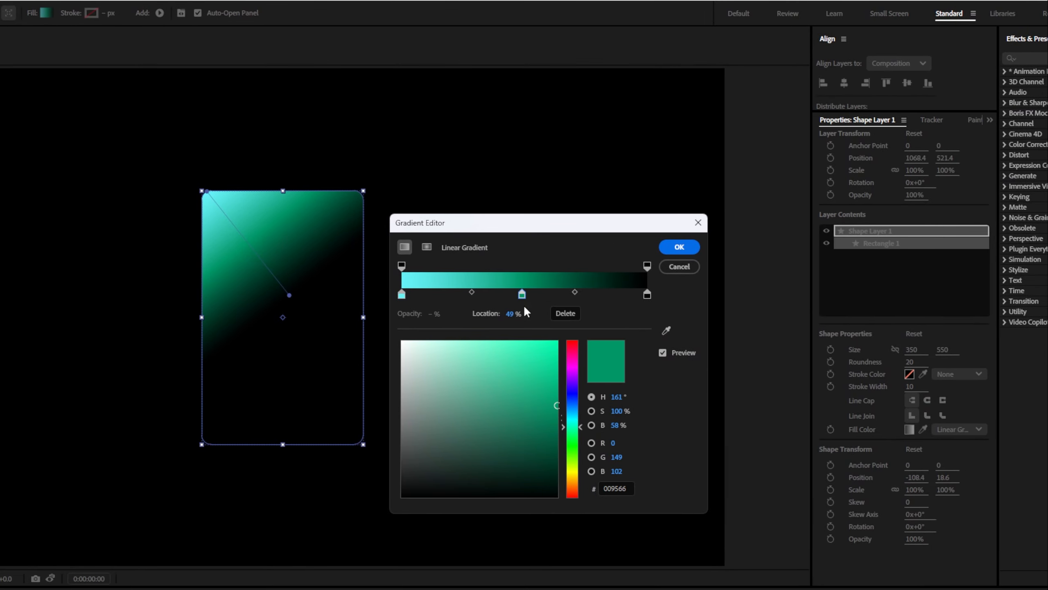
click(565, 313)
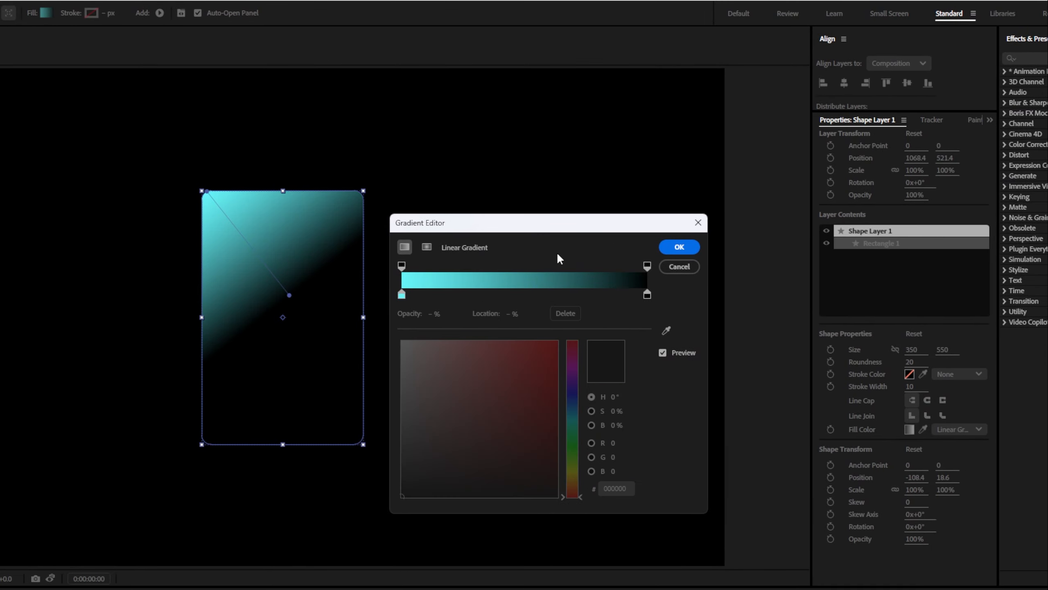
click(402, 295)
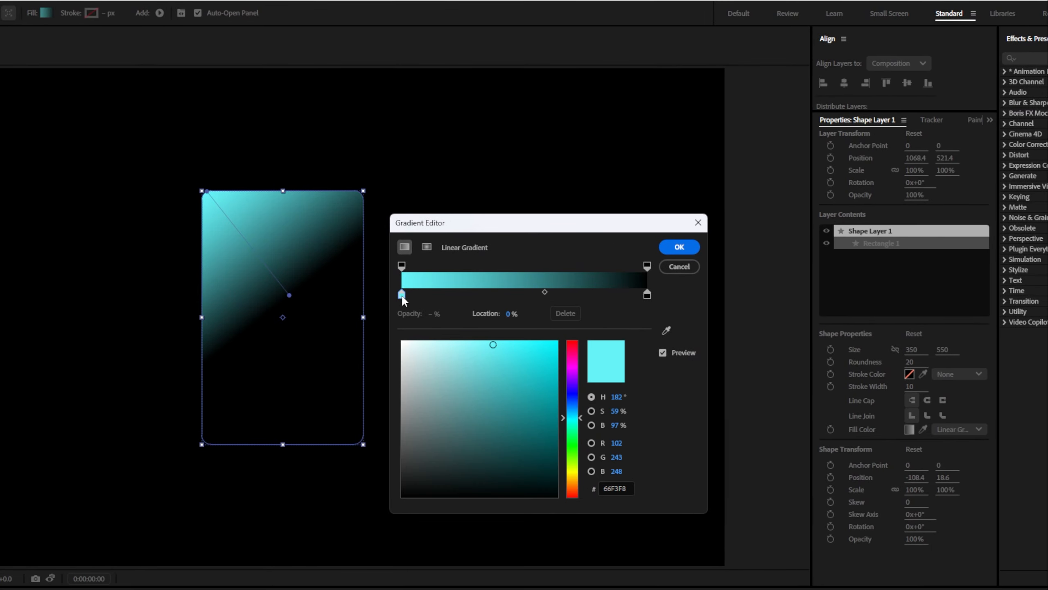
drag(568, 373, 569, 367)
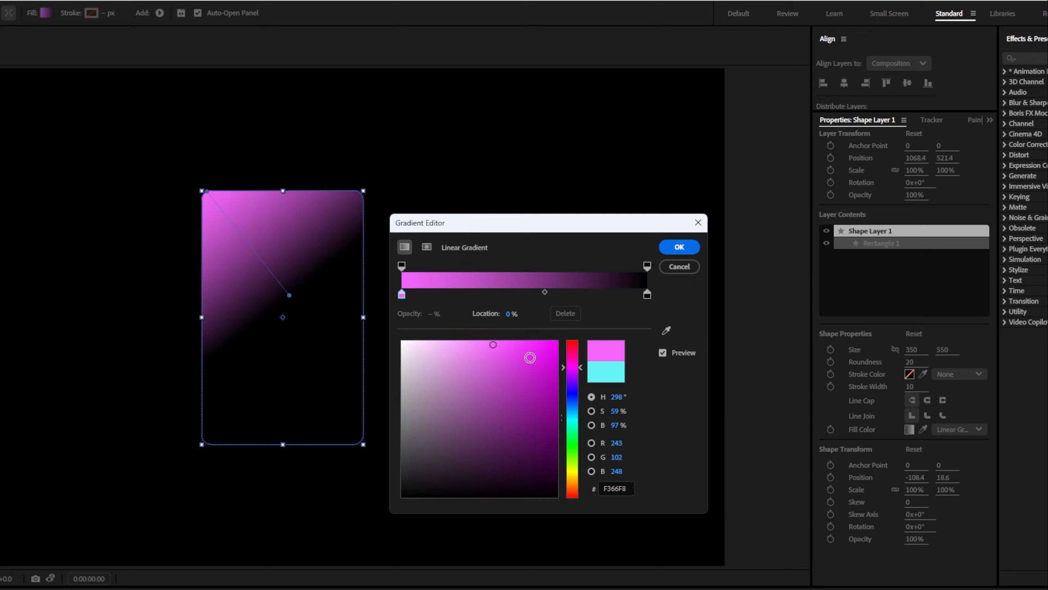
- Add a purple 800085 color stop at 57.2% with black 000000 as the end stop, and apply the gradient
click(514, 294)
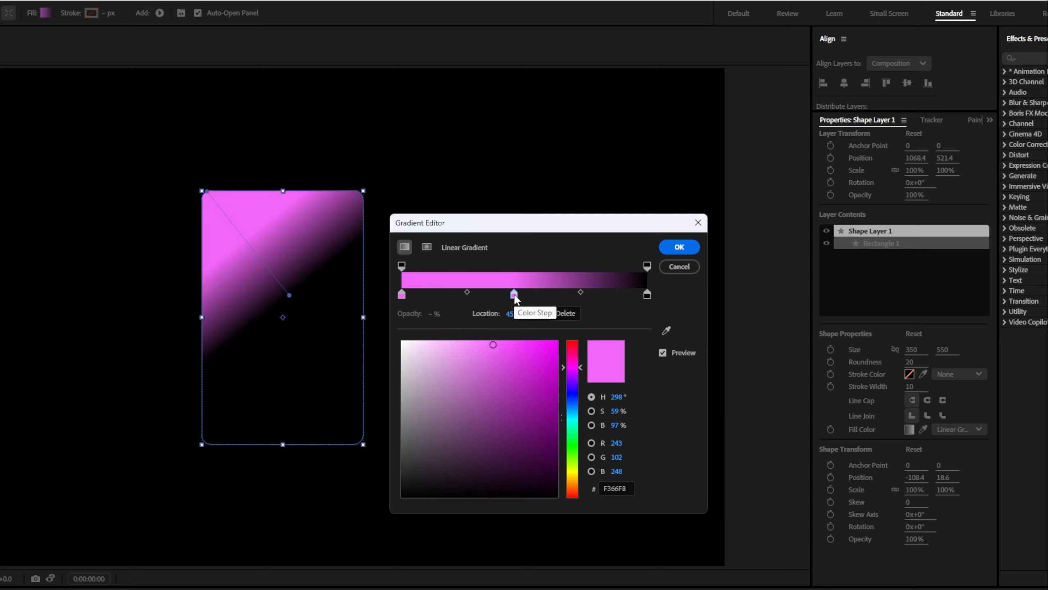
mouse_move(530, 356)
mouse_down()
mouse_move(578, 364)
mouse_move(582, 435)
mouse_move(577, 415)
mouse_up()
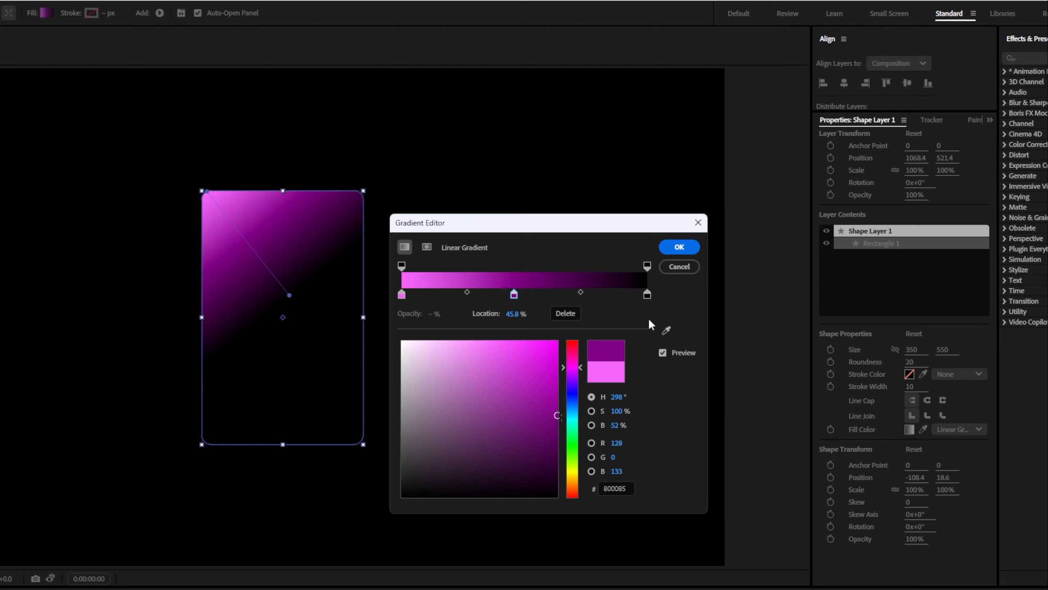
drag(514, 294, 542, 294)
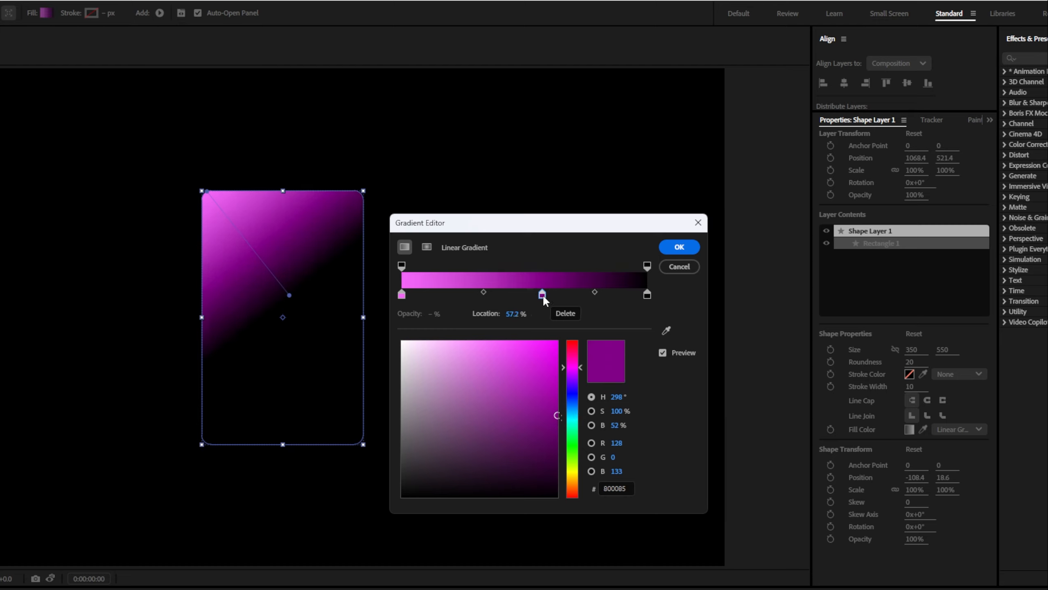
click(648, 295)
drag(514, 423, 400, 498)
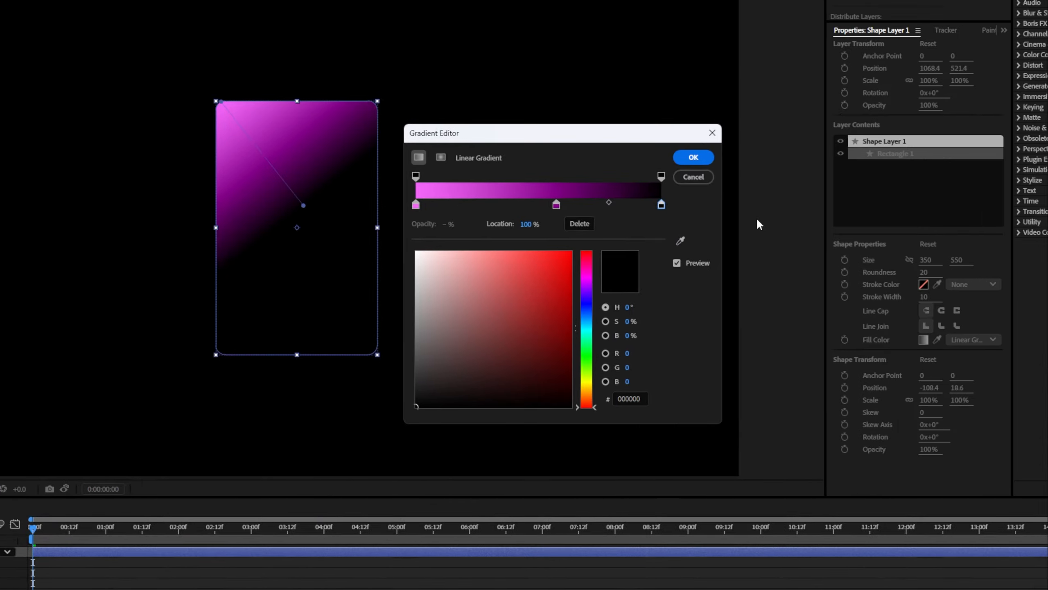
click(694, 157)
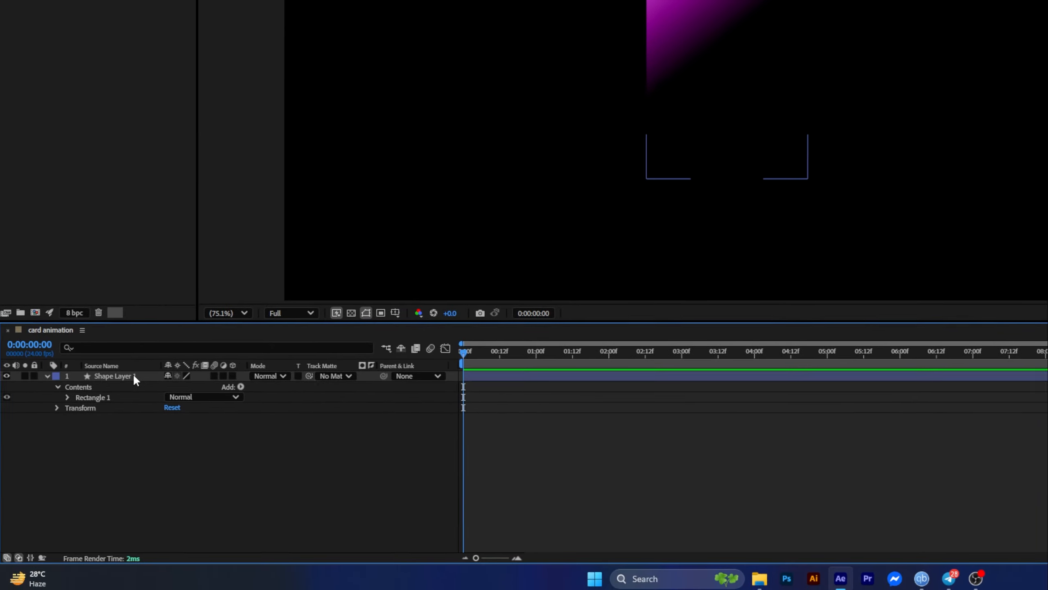
- Duplicate Shape Layer 1 and hide the duplicate, Shape Layer 2
click(134, 373)
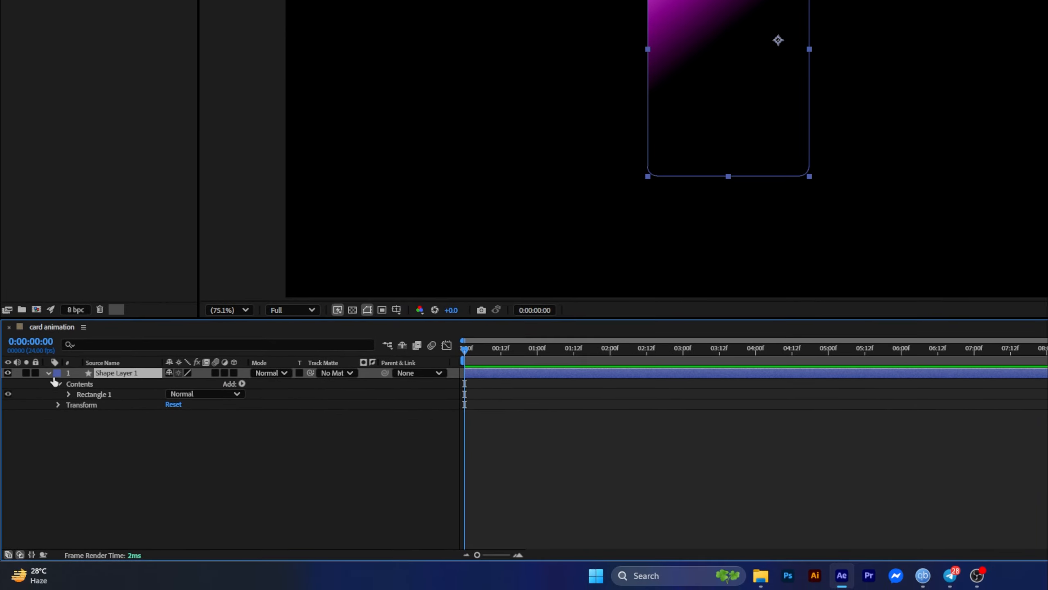
click(48, 373)
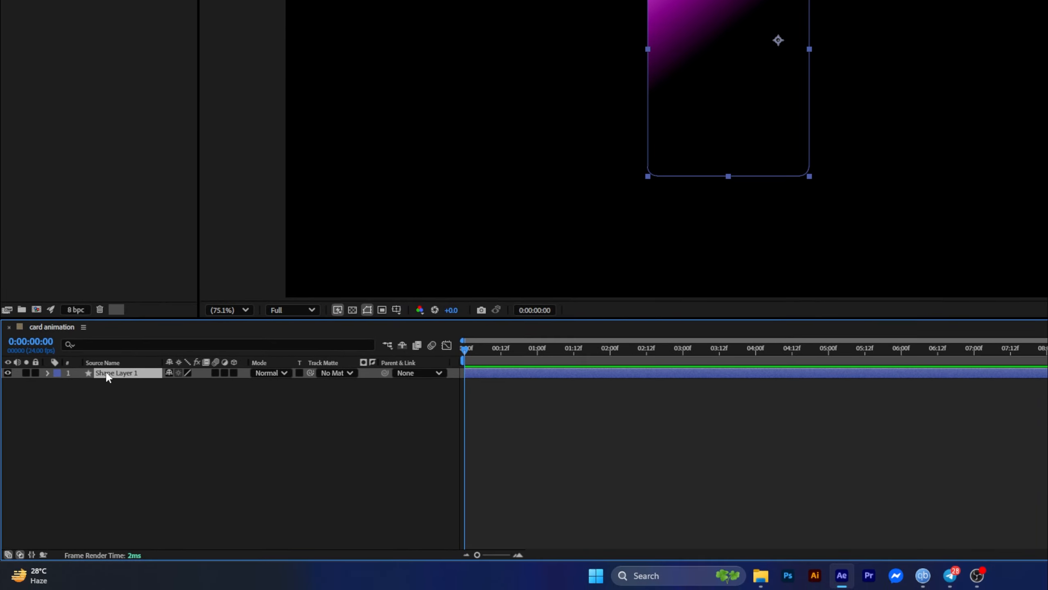
key(ctrl+d)
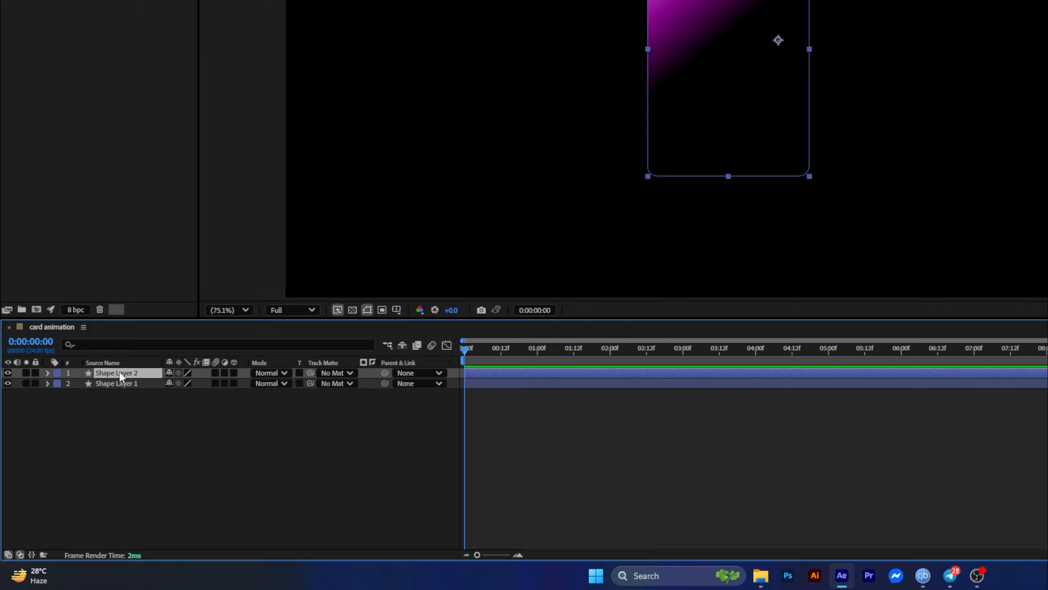
click(7, 372)
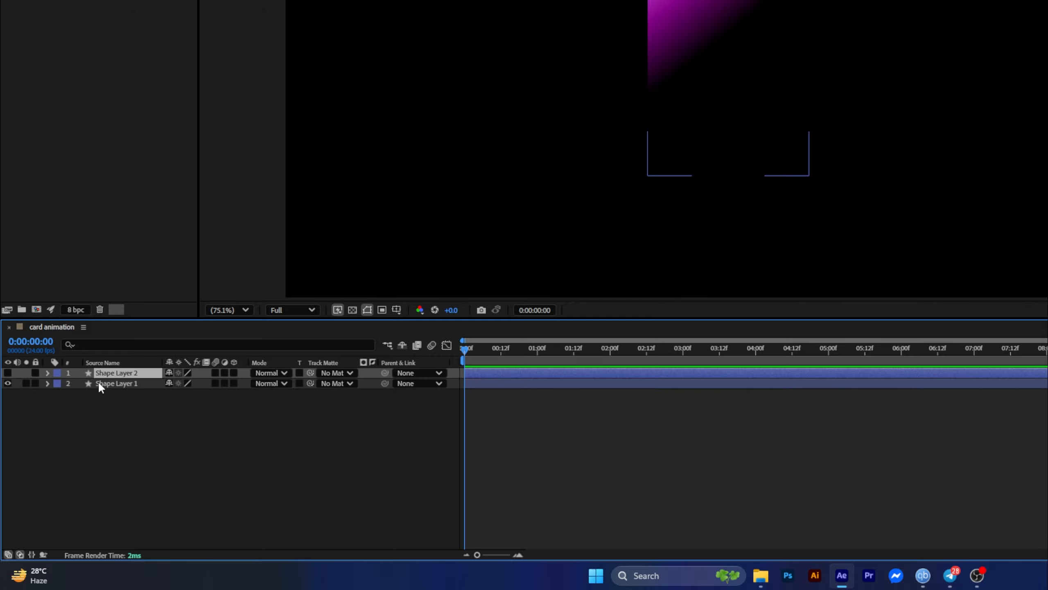
- Set the fill of Shape Layer 1 to None
click(114, 386)
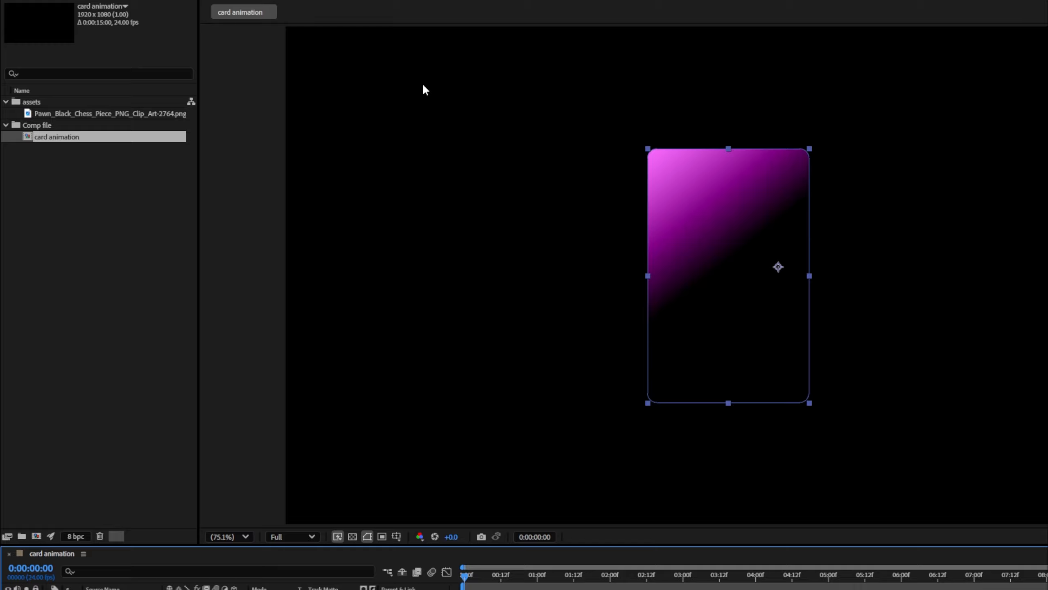
click(479, 36)
click(720, 401)
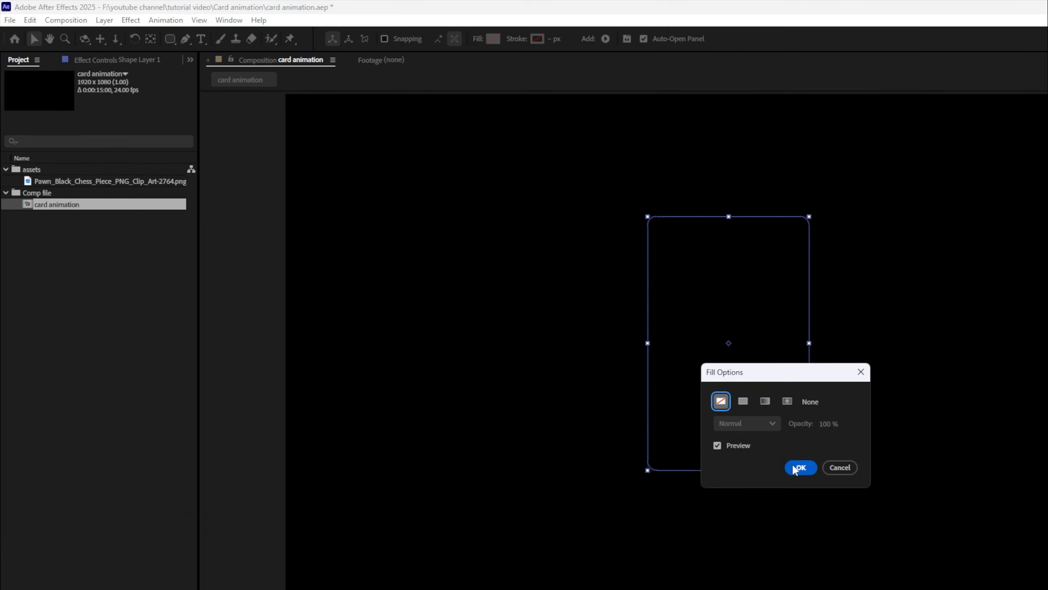
click(800, 467)
- Give Shape Layer 1 a linear gradient stroke running from just outside its upper-right corner to near the middle of its left edge
click(537, 38)
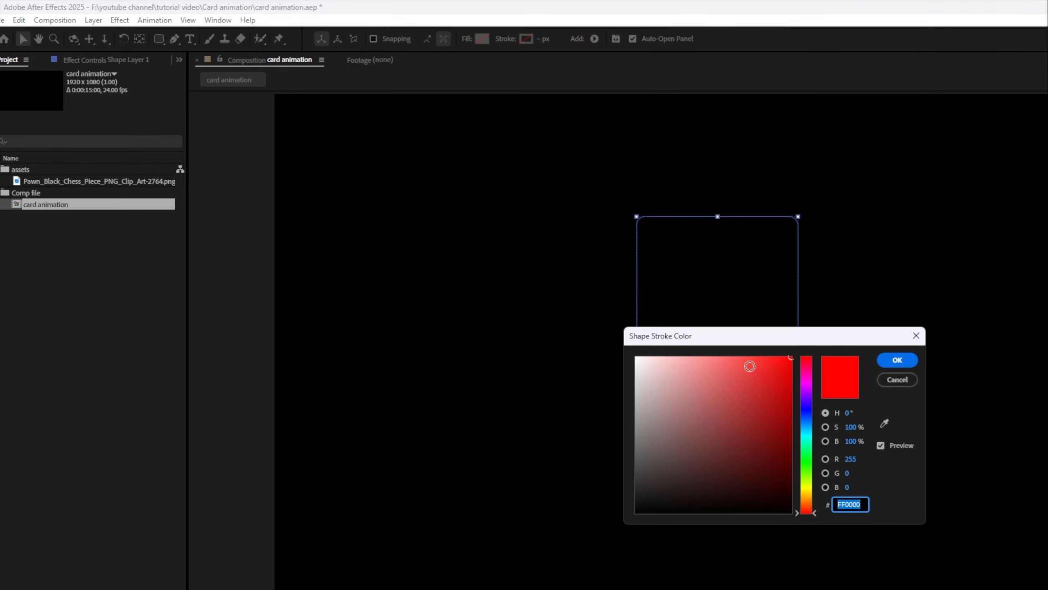
click(898, 359)
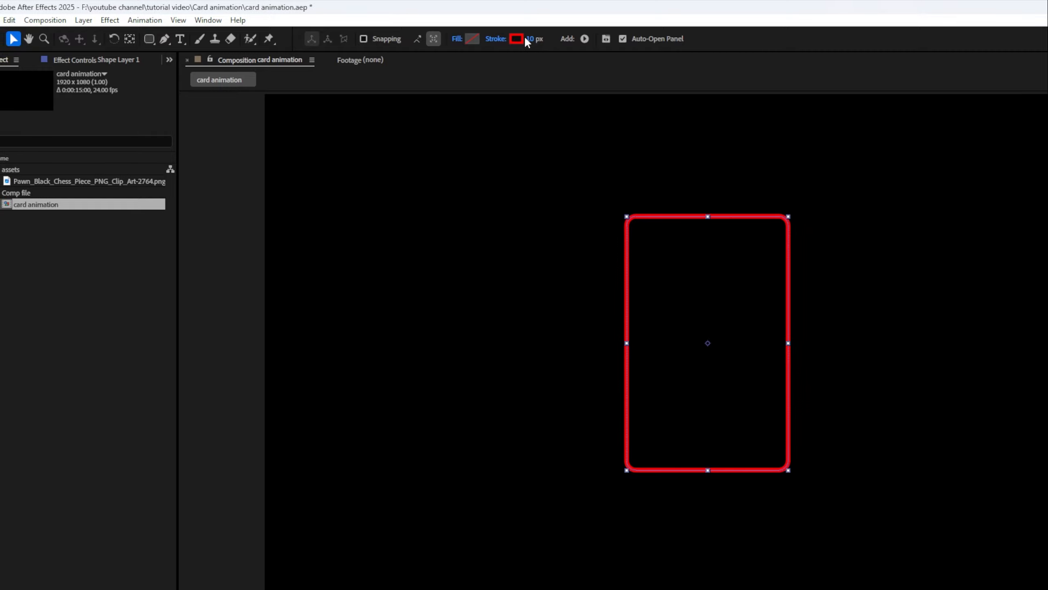
alt+click(524, 37)
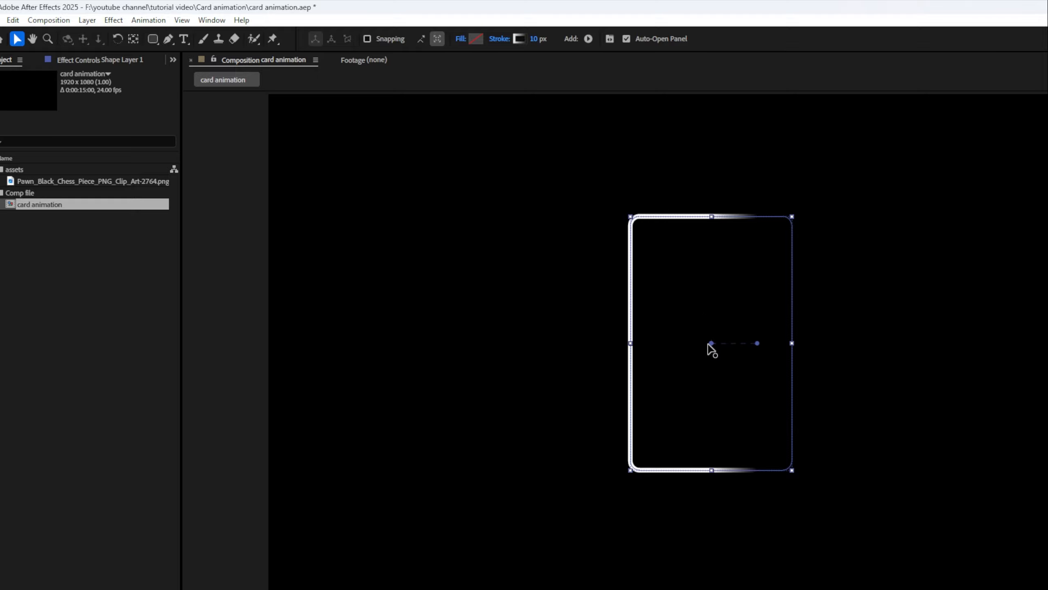
mouse_move(711, 344)
mouse_down()
mouse_move(758, 244)
mouse_move(805, 217)
mouse_up()
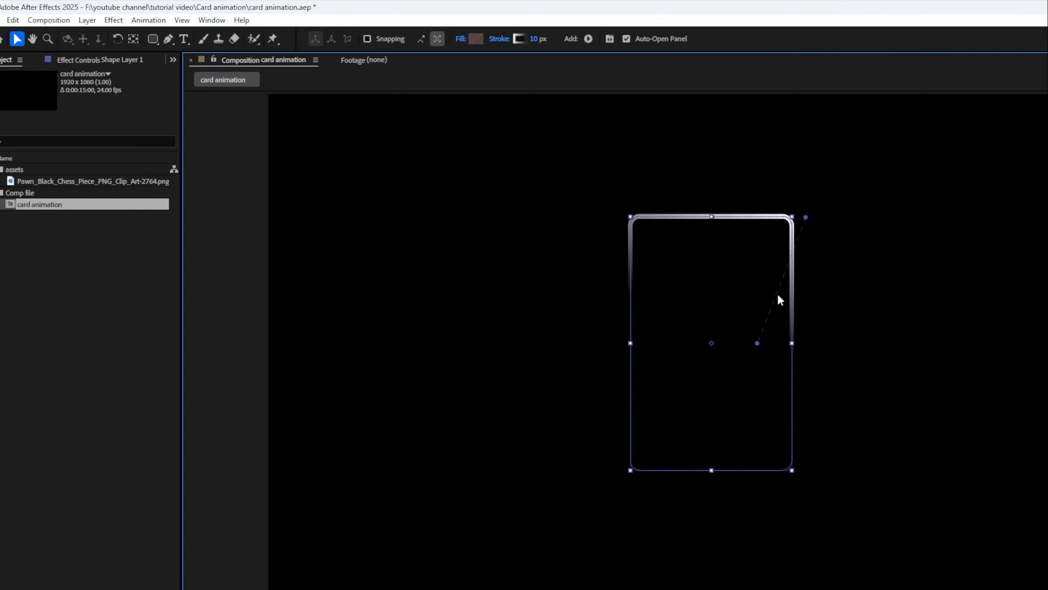
mouse_move(757, 344)
mouse_down()
mouse_move(637, 427)
mouse_move(631, 327)
mouse_move(658, 340)
mouse_up()
click(209, 539)
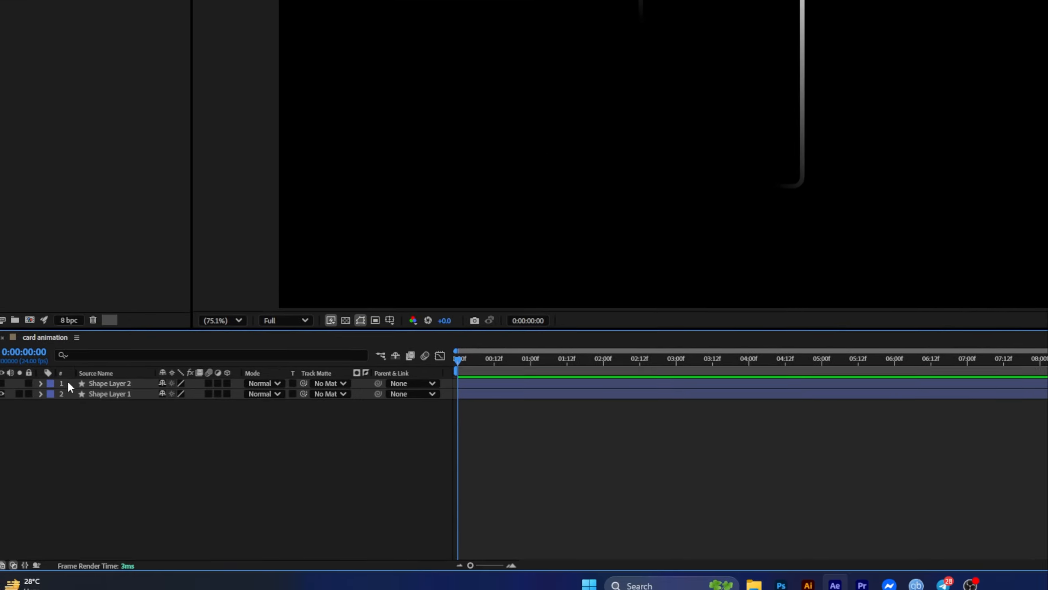
- Make Shape Layer 2 visible again above the stroked card outline
click(67, 381)
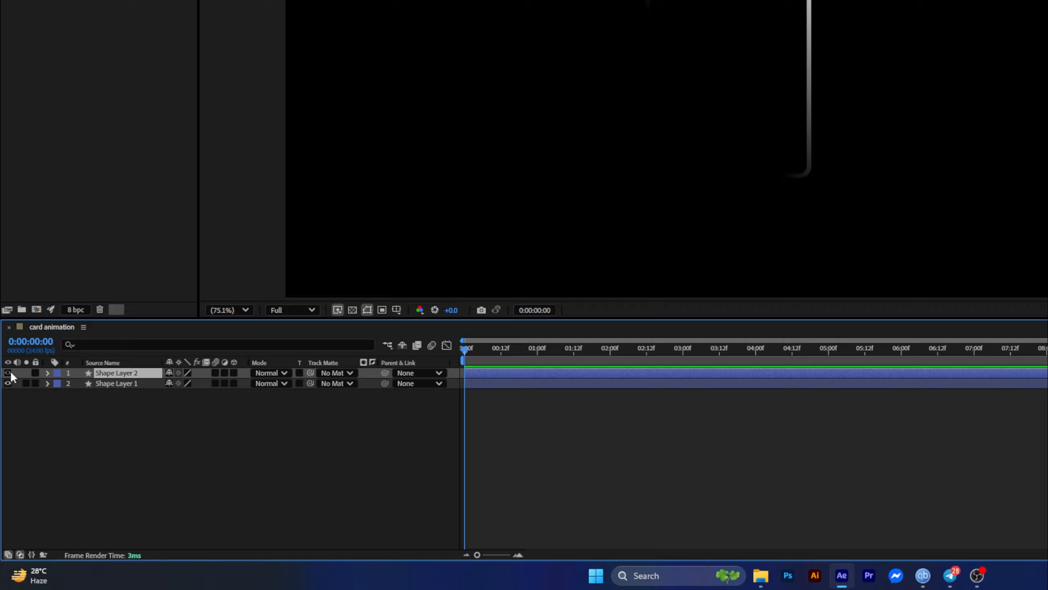
click(8, 372)
click(67, 408)
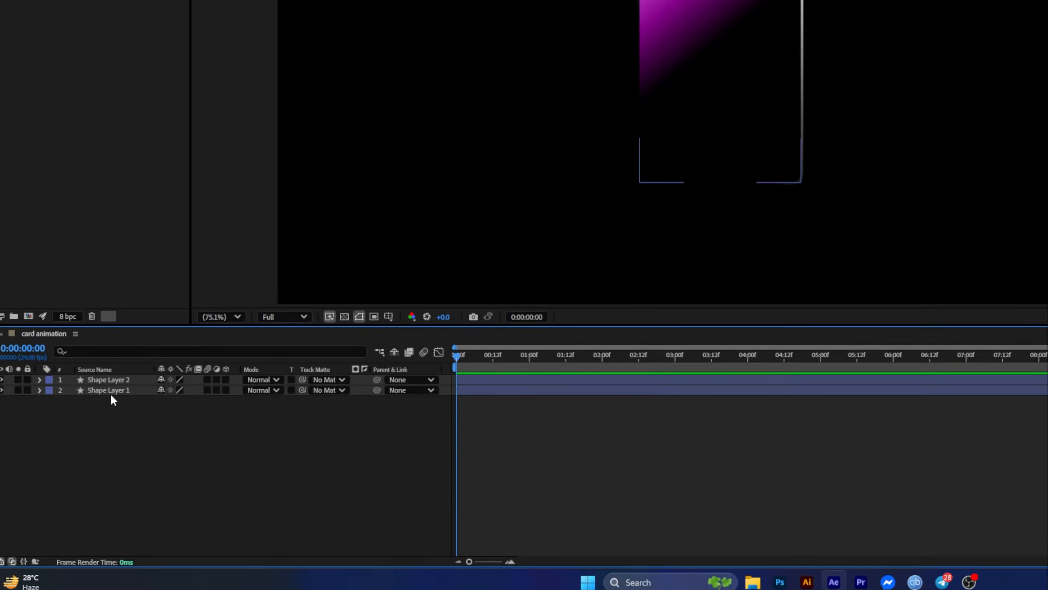
- Parent Shape Layer 1 to Shape Layer 2 and shift the card to check that both layers move together
click(114, 385)
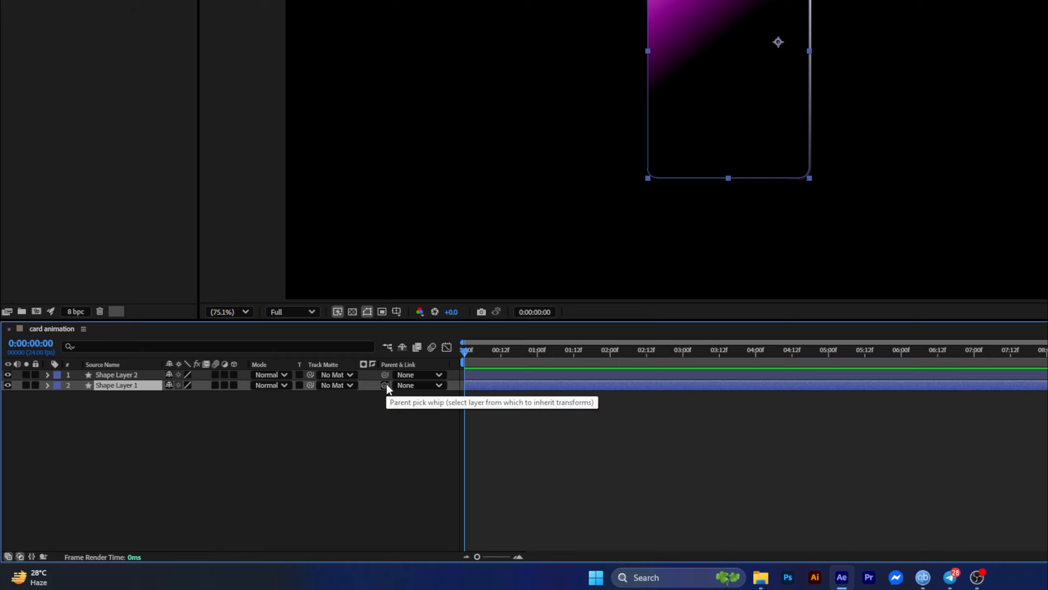
drag(385, 385, 372, 400)
drag(307, 430, 117, 379)
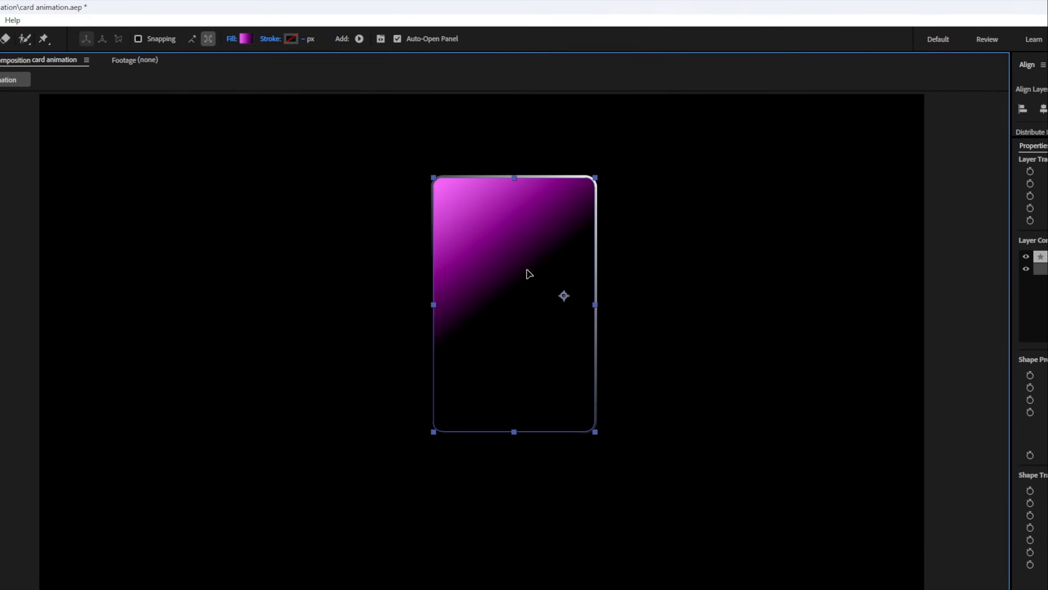
drag(530, 274, 538, 294)
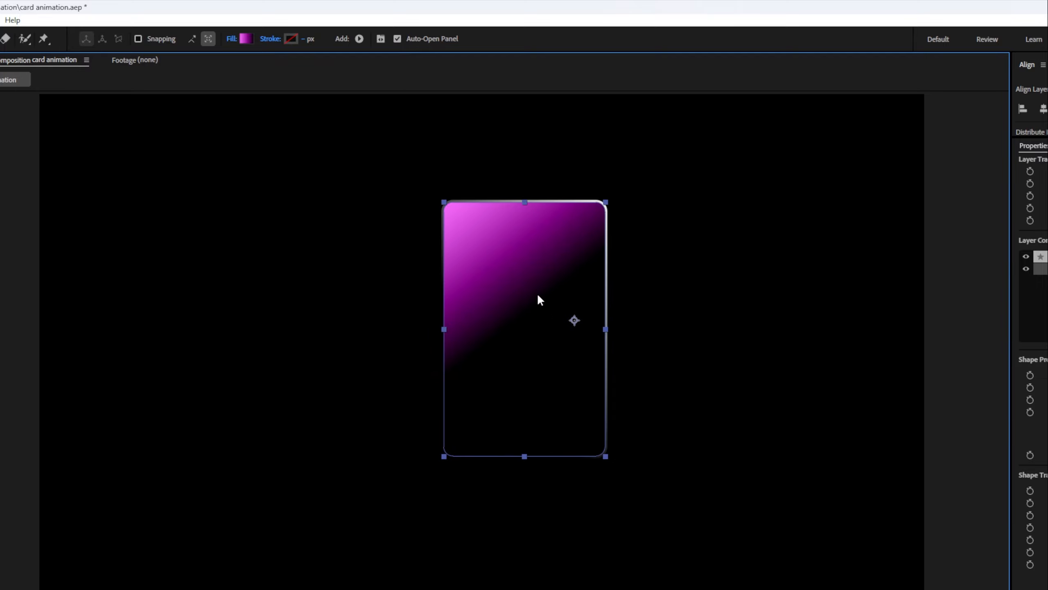
- Center Shape Layer 2's anchor point on the card and align the card to the composition's center
key(ctrl+alt+Home)
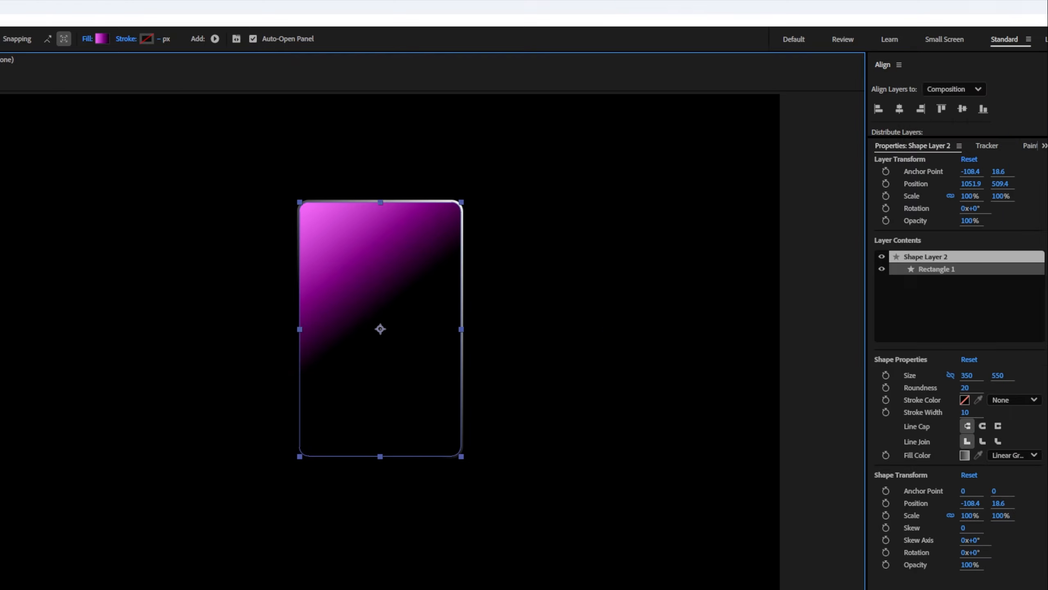
click(1043, 109)
click(833, 109)
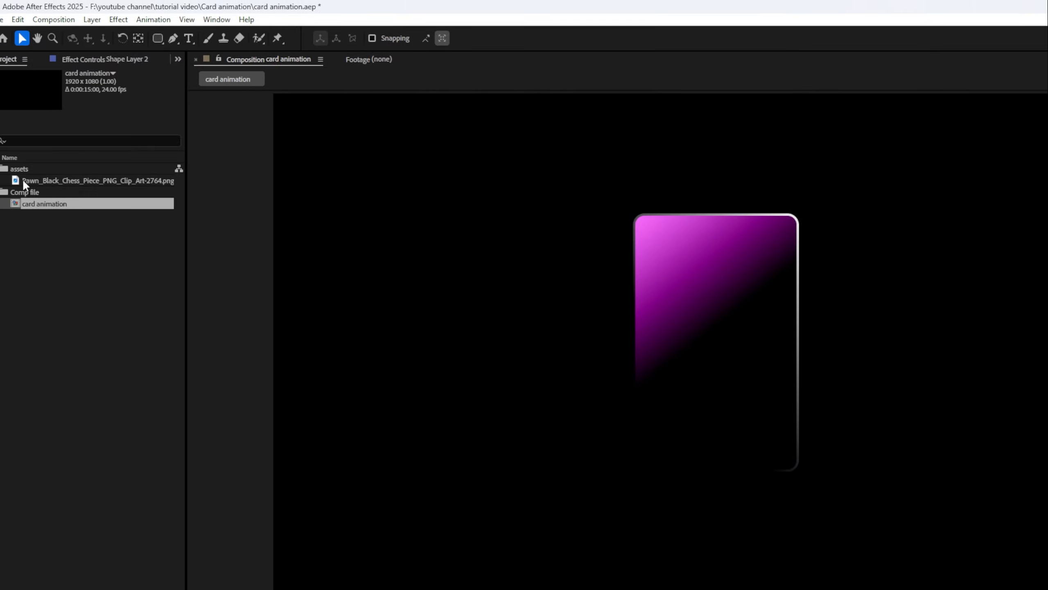
- Add the black pawn PNG to the card composition as the top layer and shrink it to about 3% scale
click(57, 182)
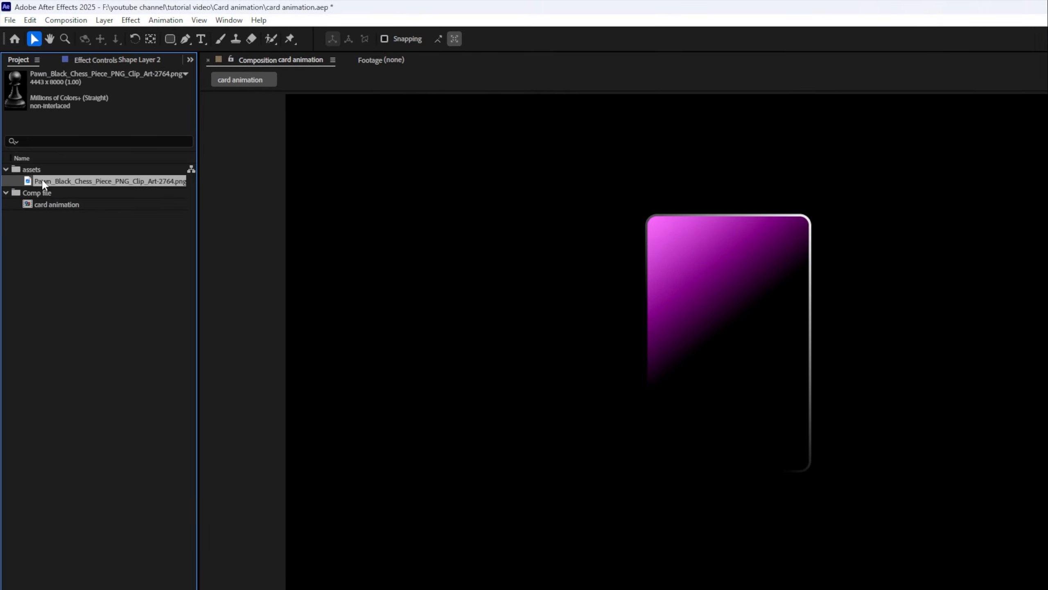
drag(41, 179, 133, 589)
drag(135, 386, 136, 375)
key(s)
drag(201, 390, 146, 387)
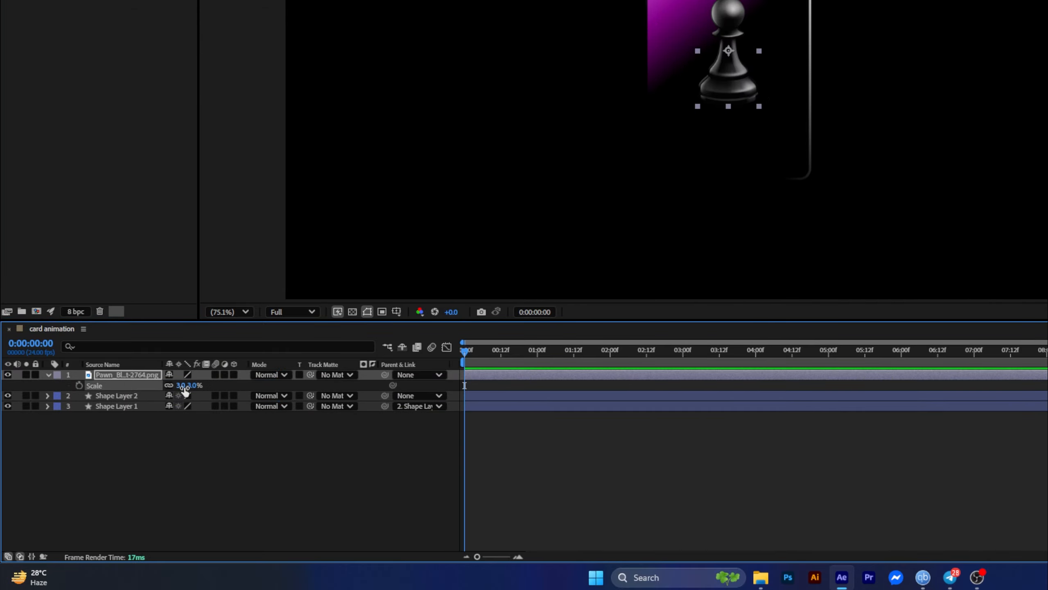
- Set the pawn layer's scale to 1% and move it into the card's upper-left corner
click(194, 385)
text(2)
key(Return)
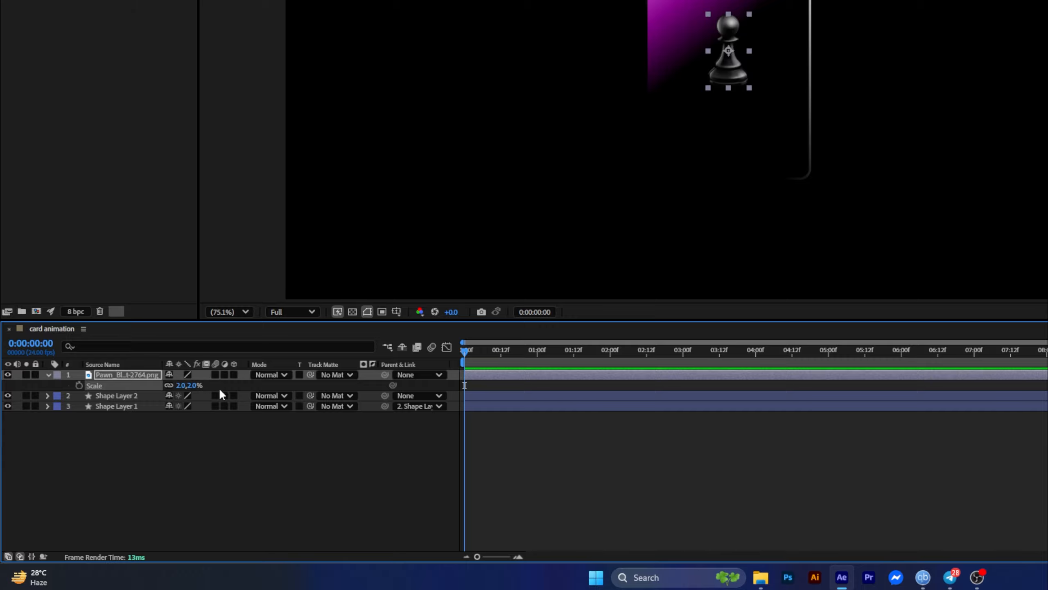
click(192, 385)
text(1)
key(Return)
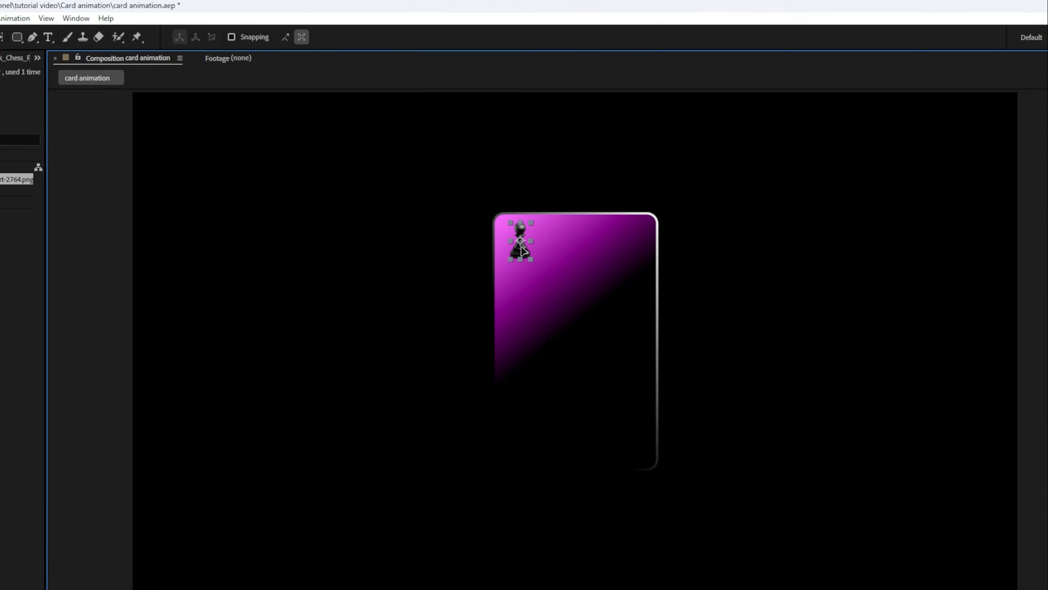
drag(521, 246, 520, 242)
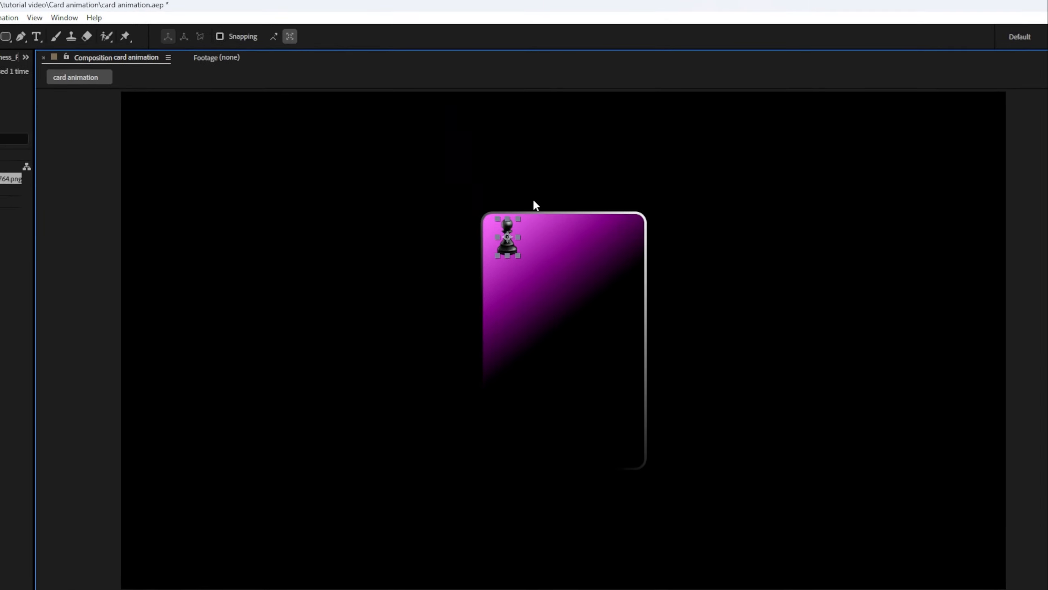
- Apply the Fill effect to the pawn layer and set its color to white (FFFFFF)
click(1047, 81)
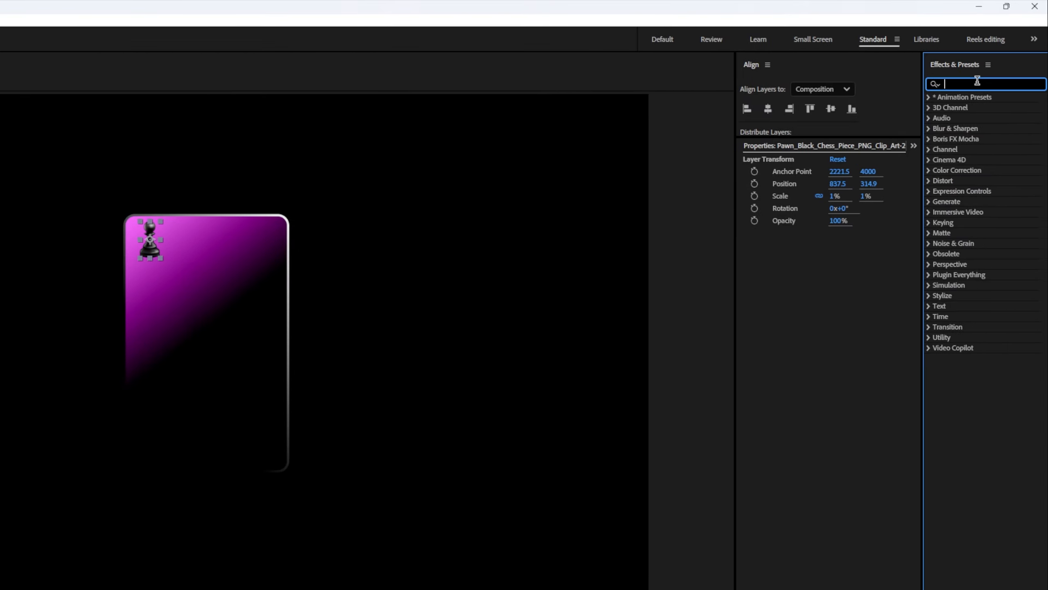
text(fill)
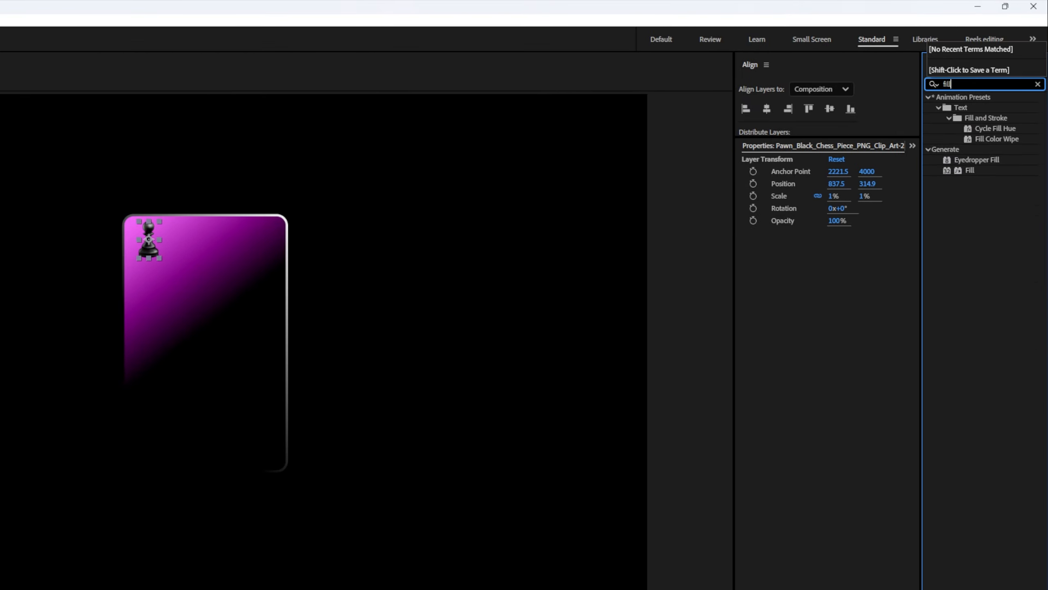
double_click(968, 168)
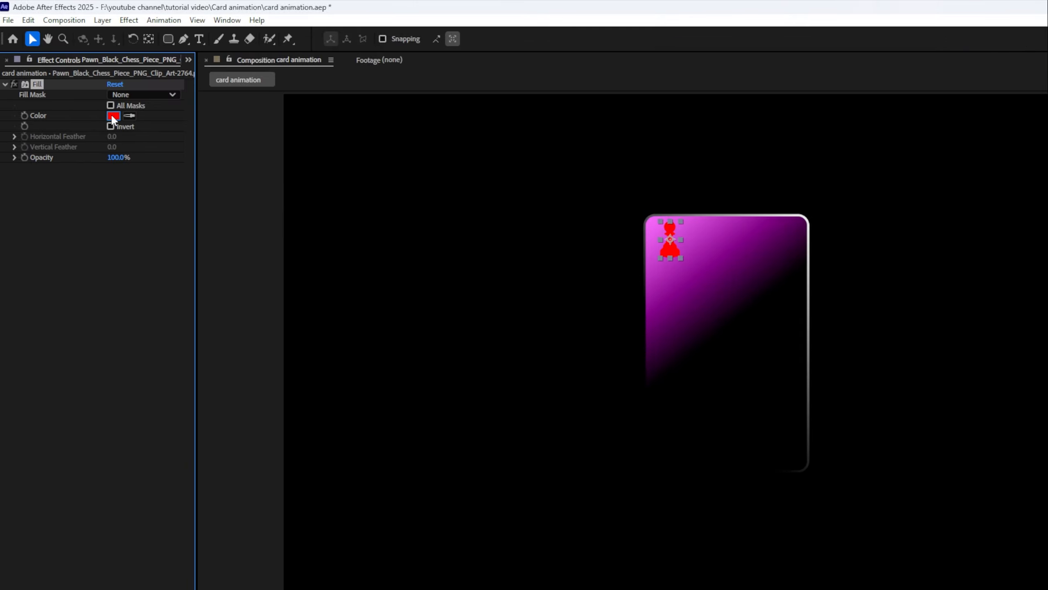
click(114, 116)
text(FFFFFF)
click(906, 360)
click(852, 401)
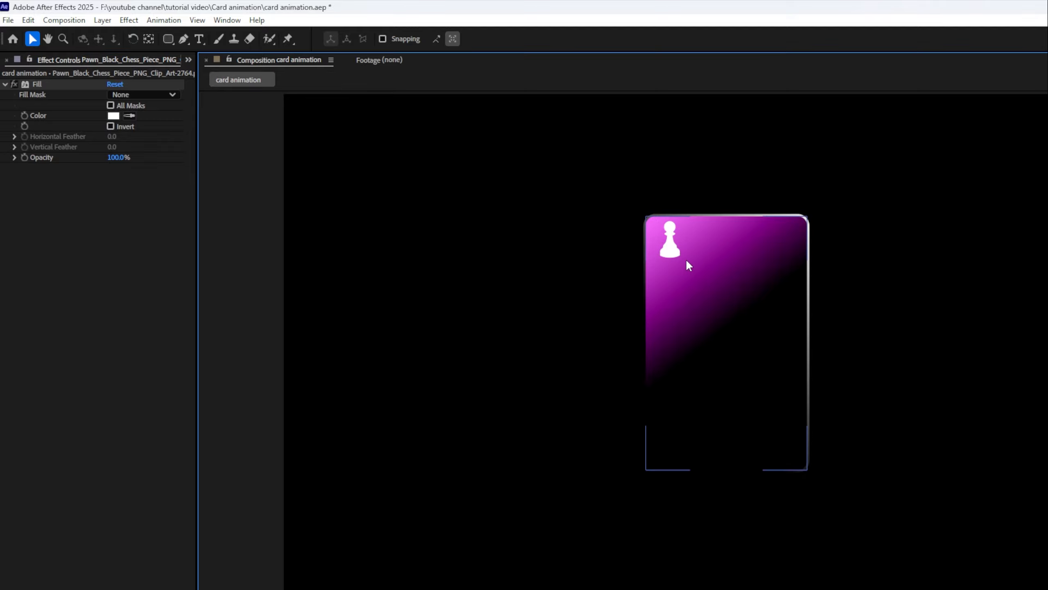
- Shift the pawn slightly closer to the card's left edge, to about 824, 315.9
click(670, 244)
scroll(664, 257, up, 3)
scroll(661, 249, down, 3)
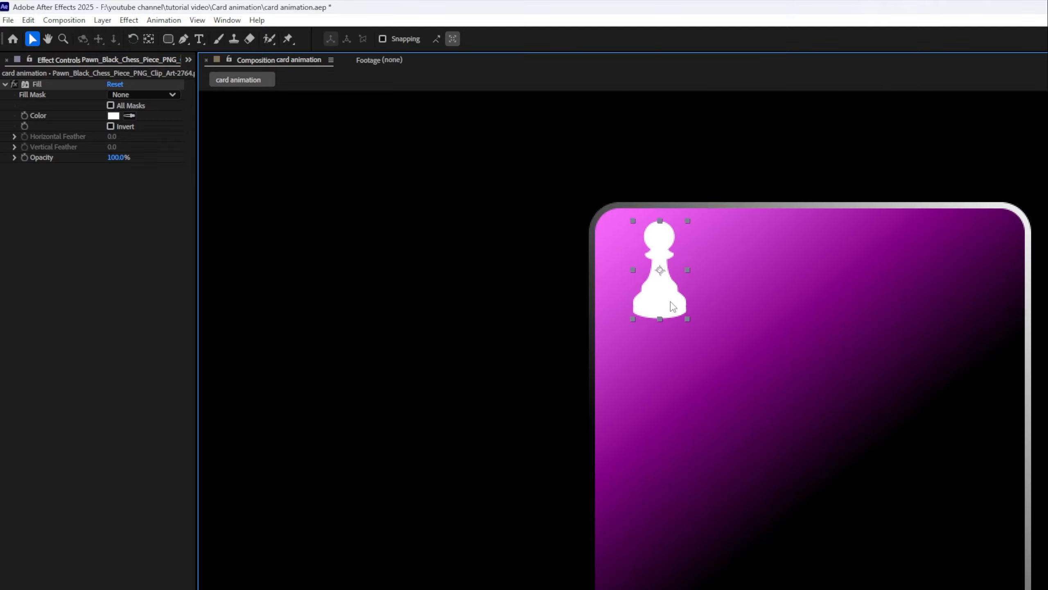
drag(672, 304, 654, 303)
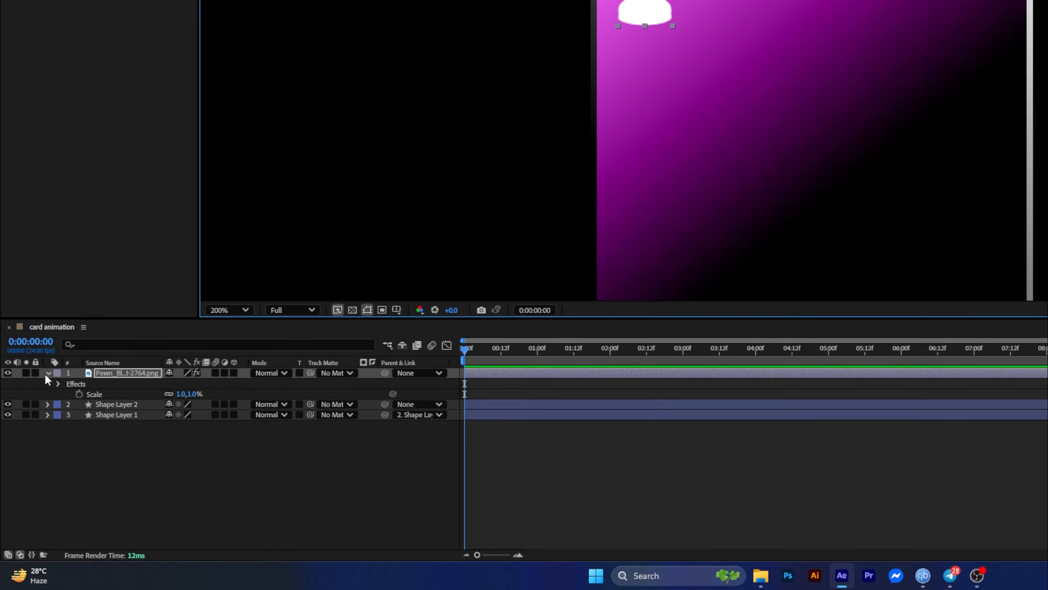
- Set the pawn layer's opacity to 80%
click(44, 373)
click(45, 373)
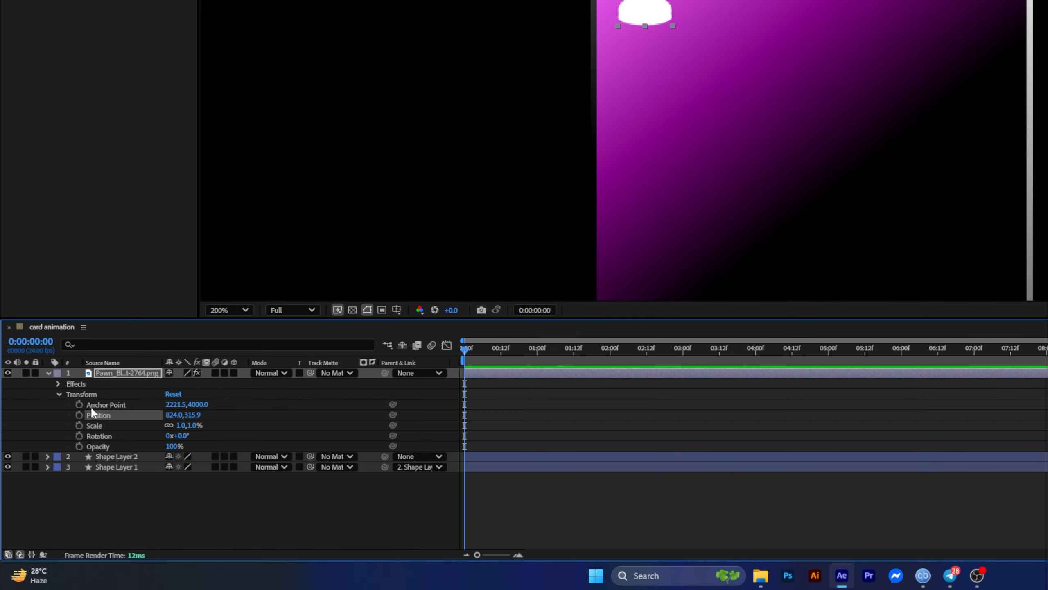
click(58, 392)
click(59, 394)
click(177, 446)
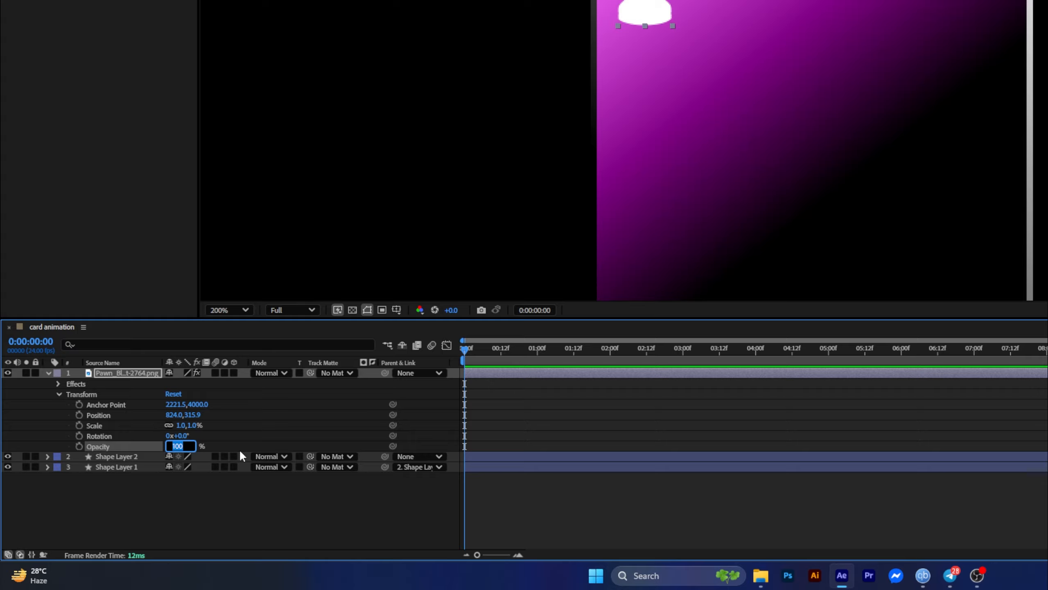
text(80)
key(Return)
right_click(244, 479)
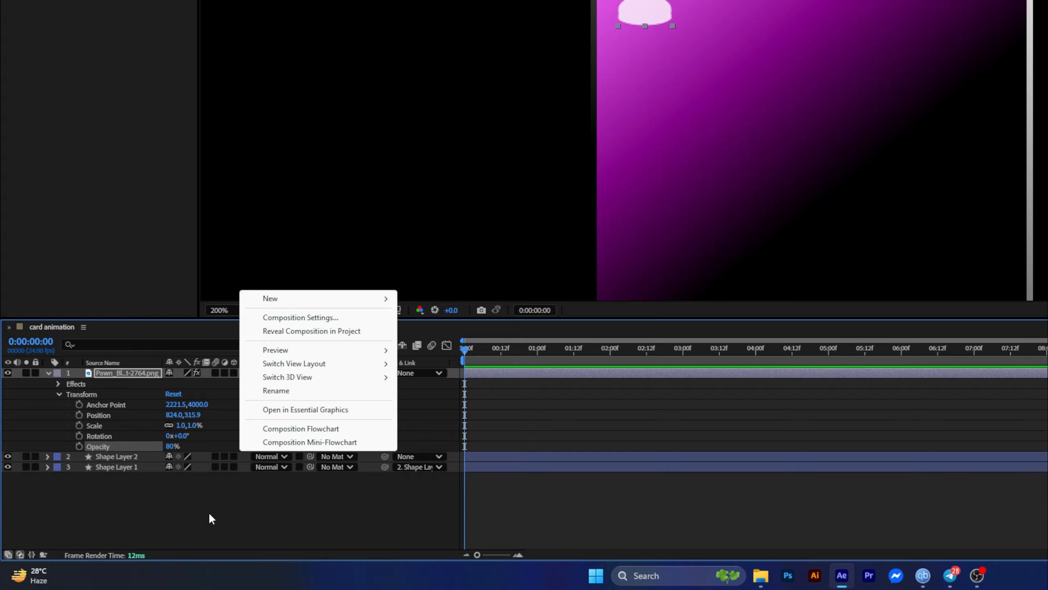
click(211, 519)
click(47, 373)
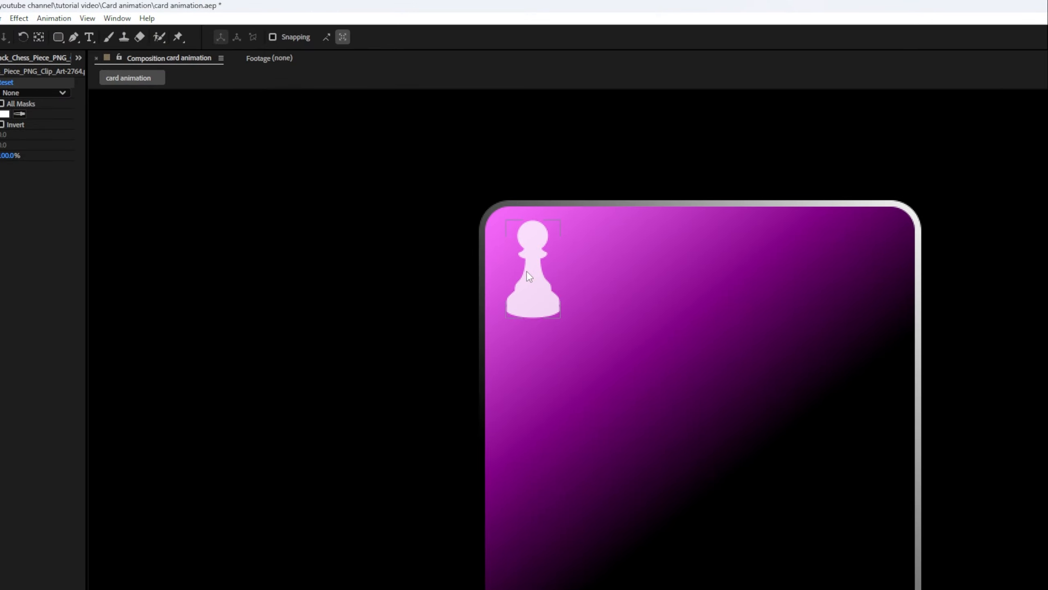
- Create a new text layer containing the number 1 on the card
scroll(592, 423, down, 1)
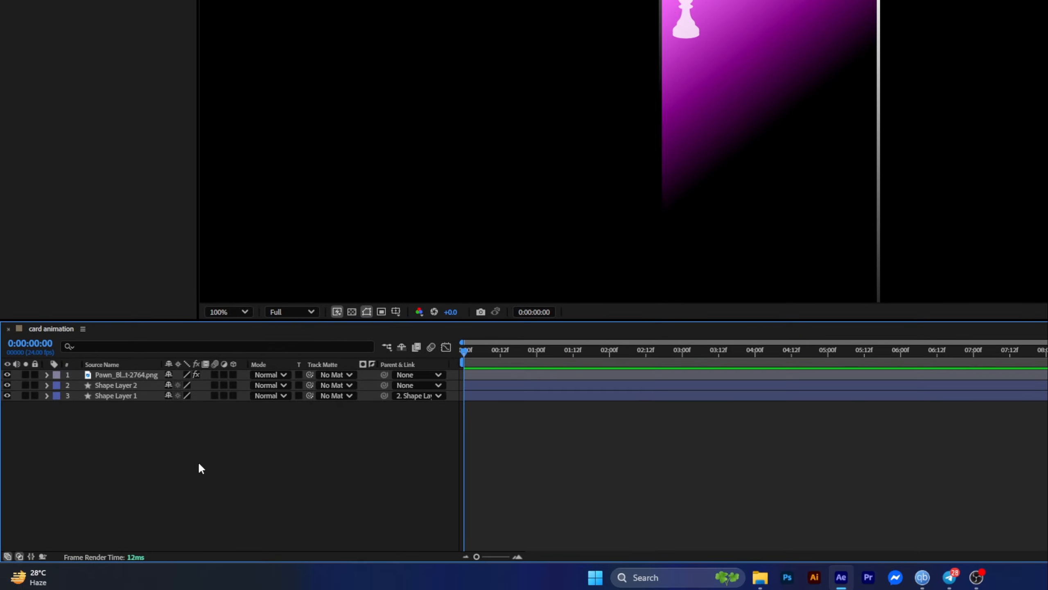
right_click(188, 485)
mouse_move(278, 334)
click(405, 332)
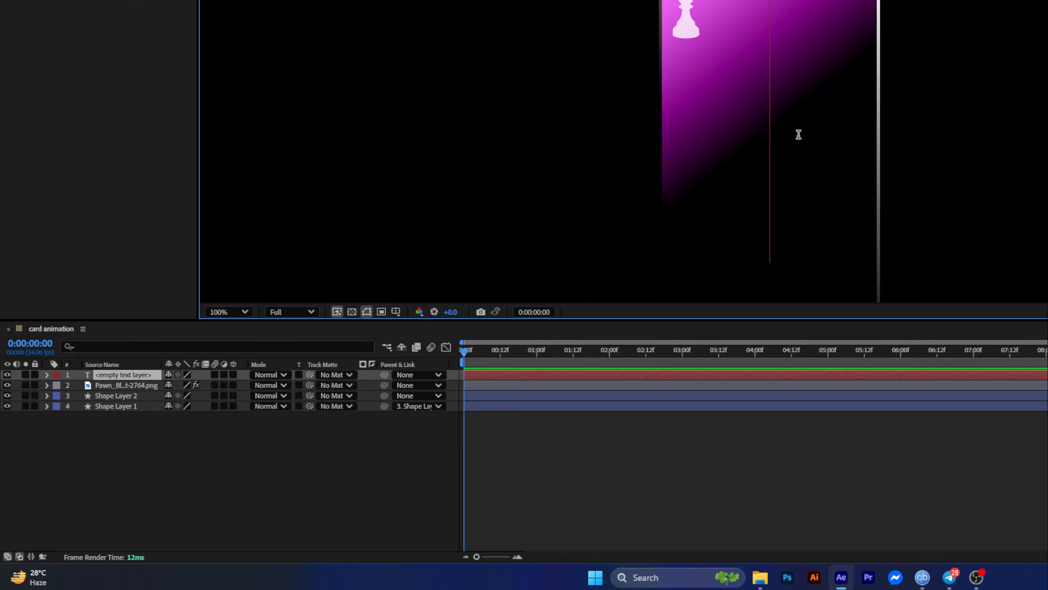
text(1)
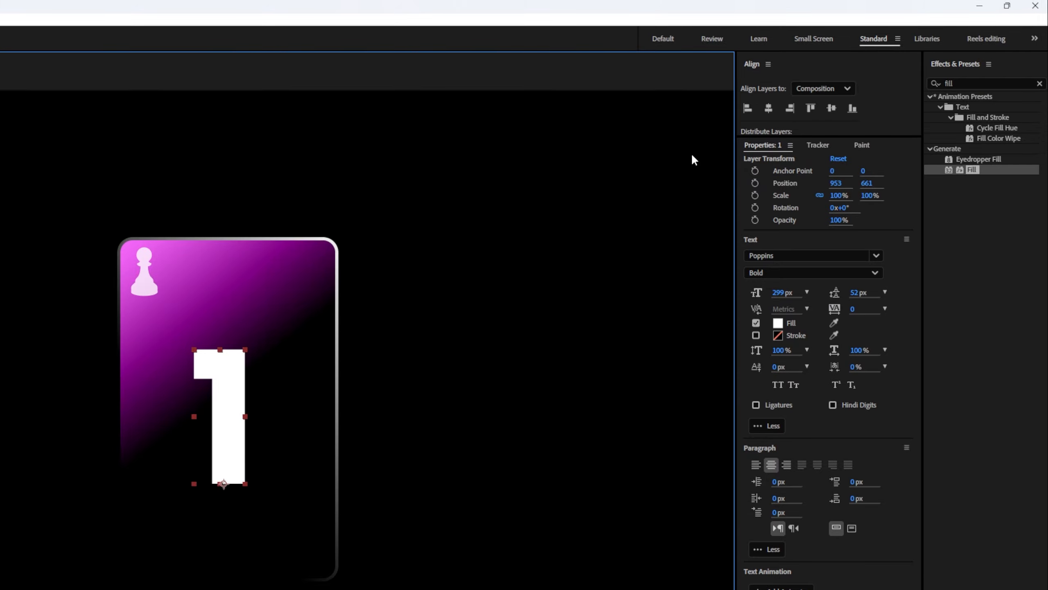
- Center the number's anchor point and place it slightly below the card's center, at about 957, 575.9
key(ctrl+alt+Home)
click(775, 106)
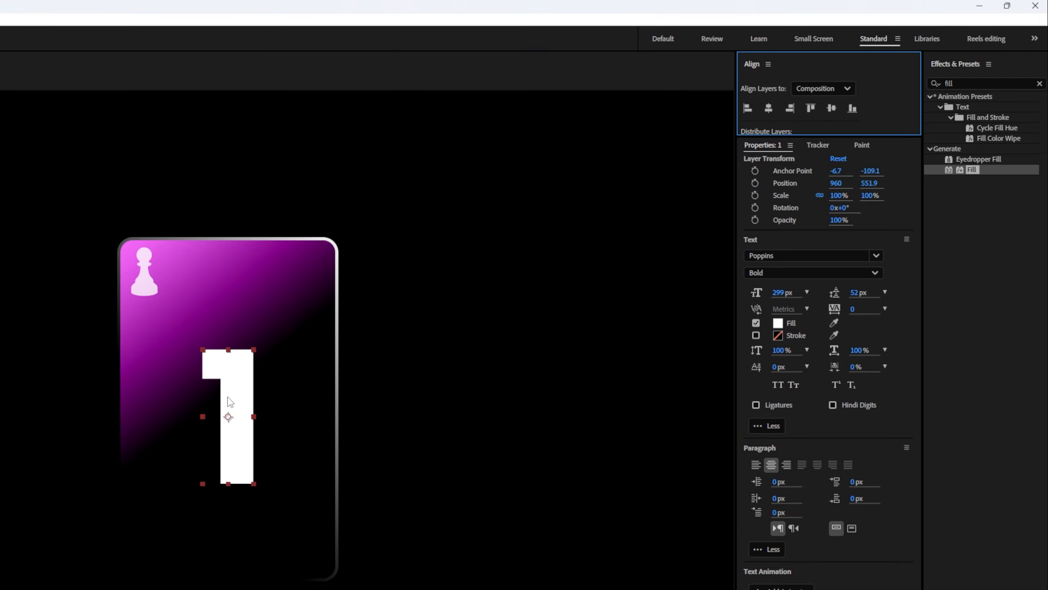
drag(228, 395, 226, 409)
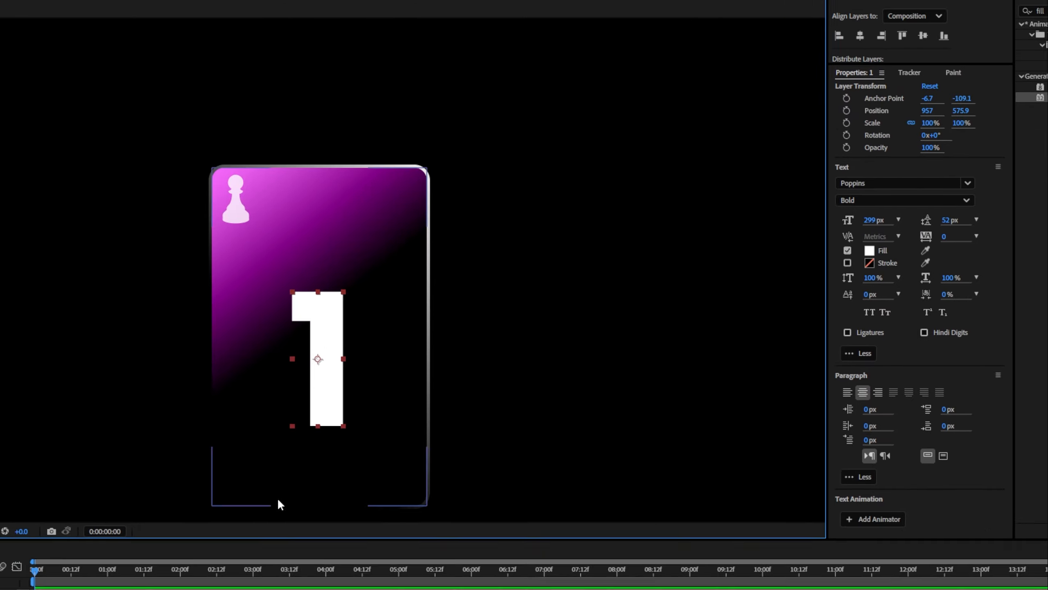
click(488, 445)
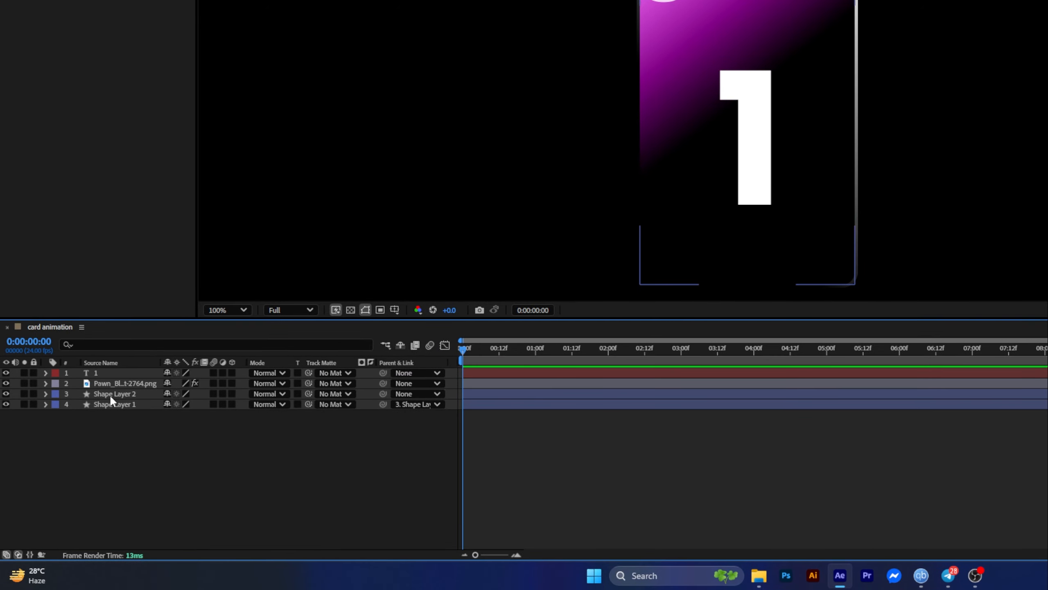
- Apply the Deep Glow effect to Shape Layer 2 and reduce its exposure to 0.12
click(110, 394)
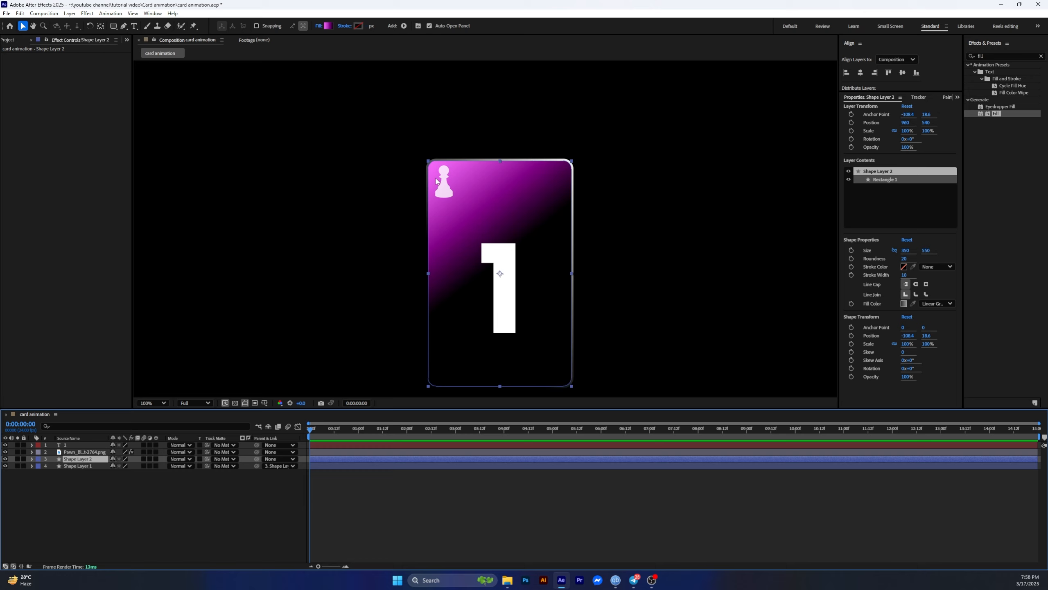
click(1041, 56)
text(dee)
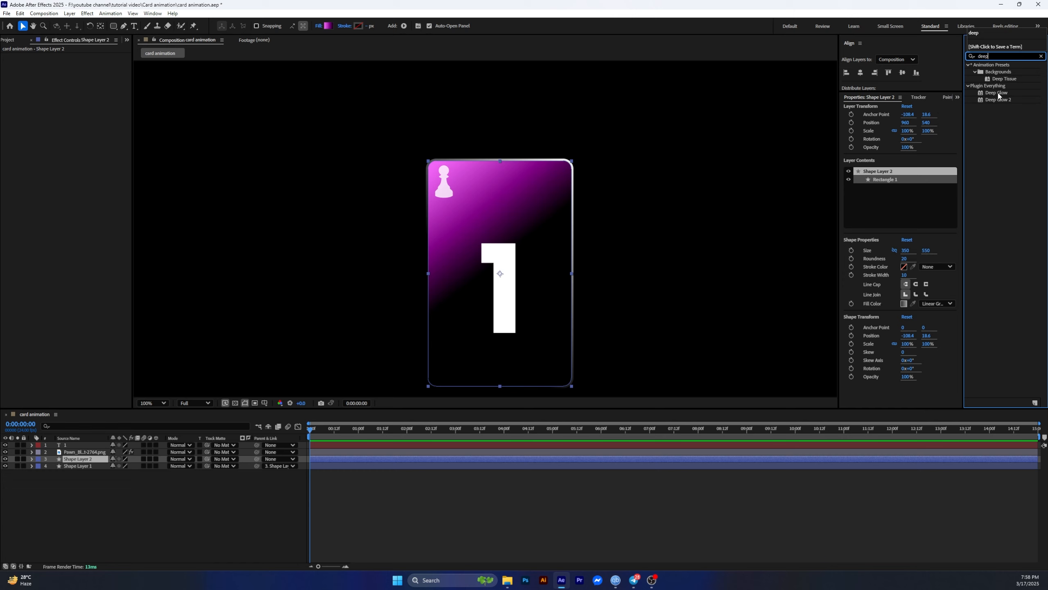
text(p)
double_click(997, 94)
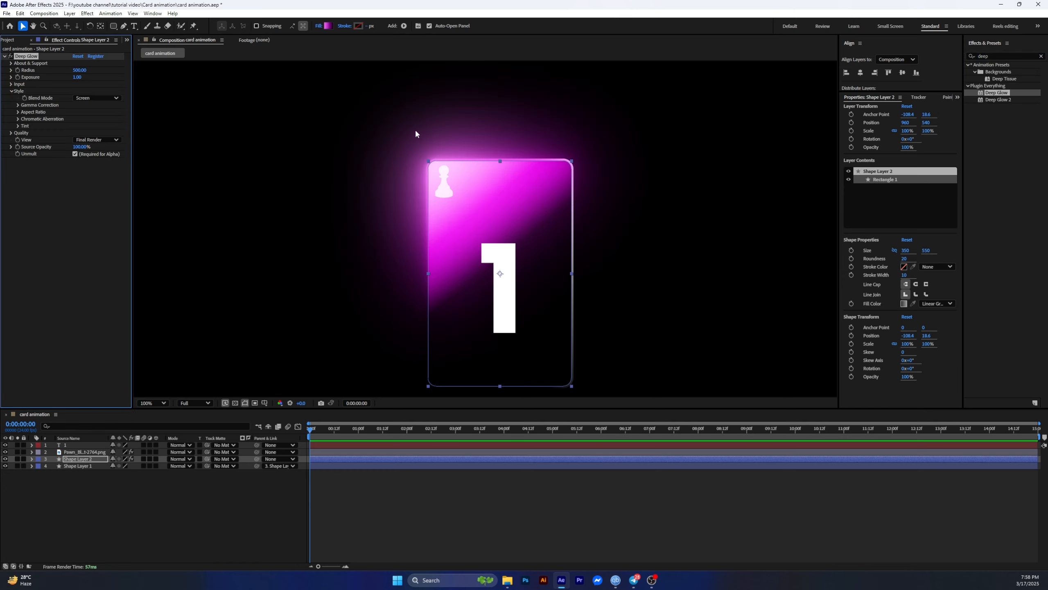
click(11, 78)
drag(38, 95, 23, 96)
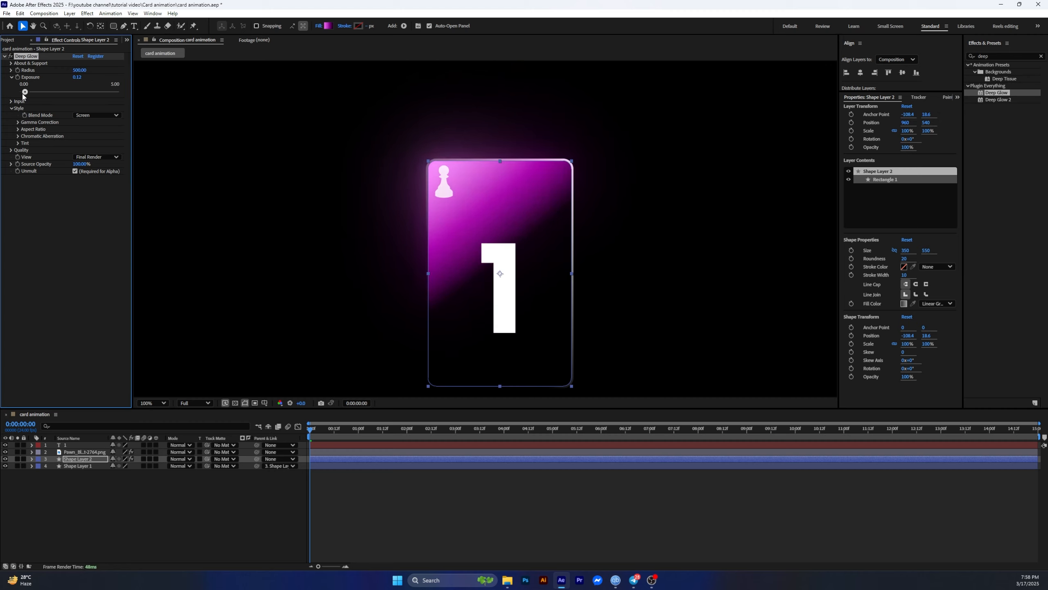
click(407, 506)
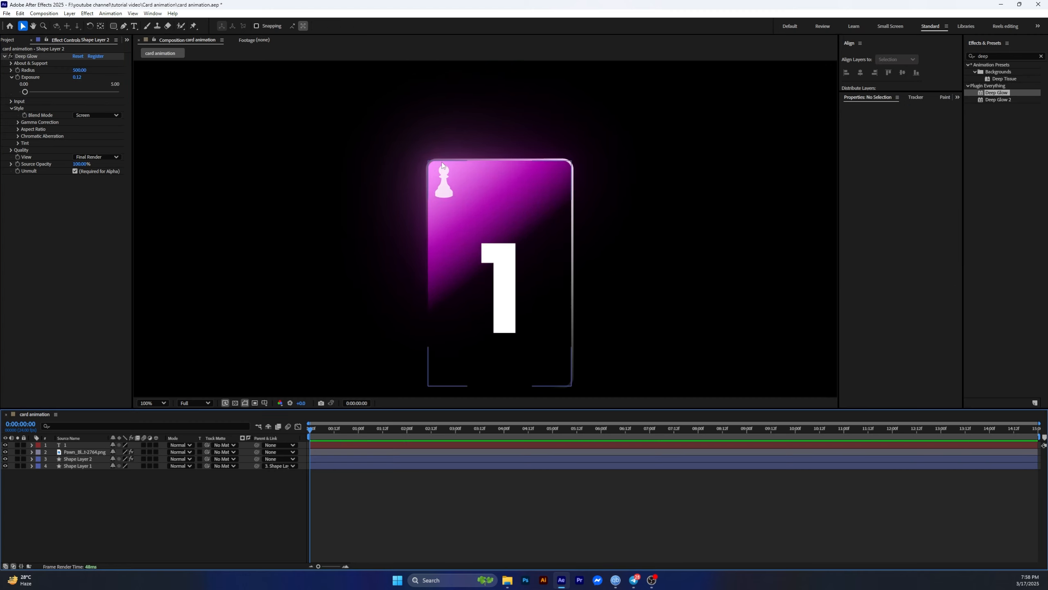
- Inspect the card's glow at different magnifications and adjust Shape Layer 2's Deep Glow exposure to 0.14
key(comma)
key(comma)
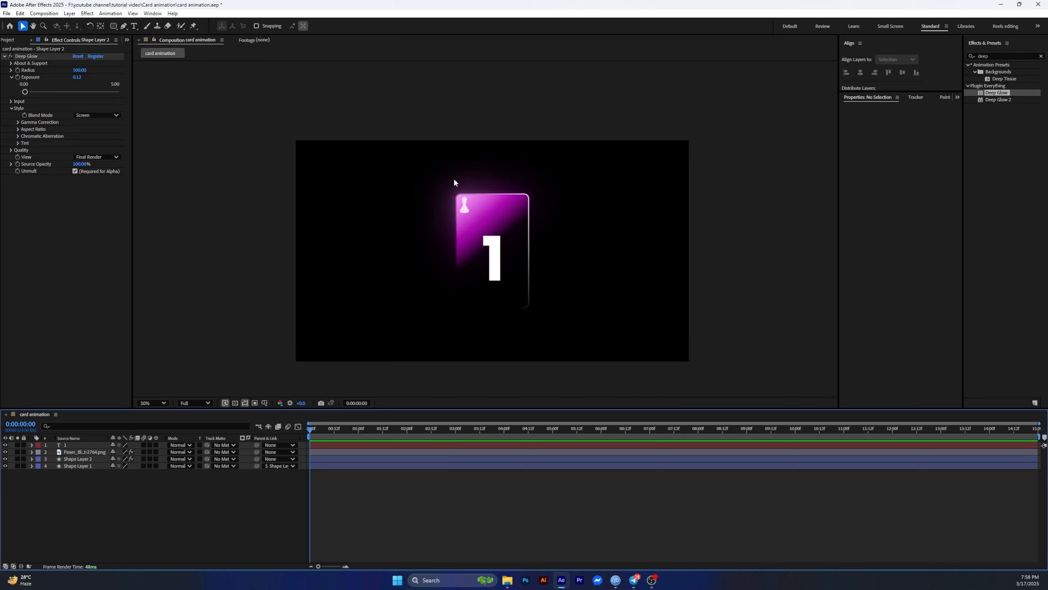
key(period)
key(period)
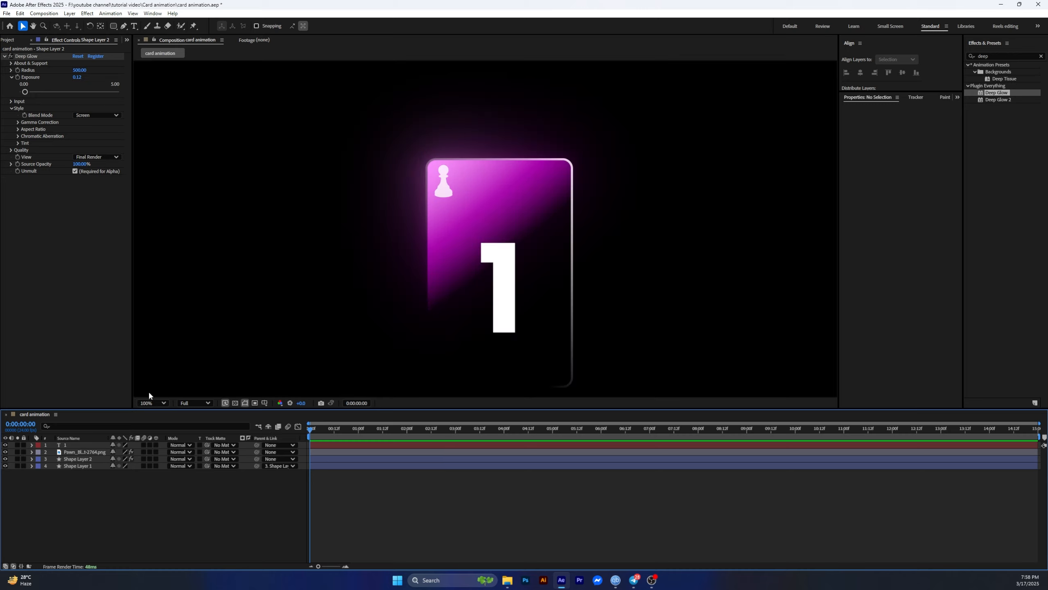
click(76, 461)
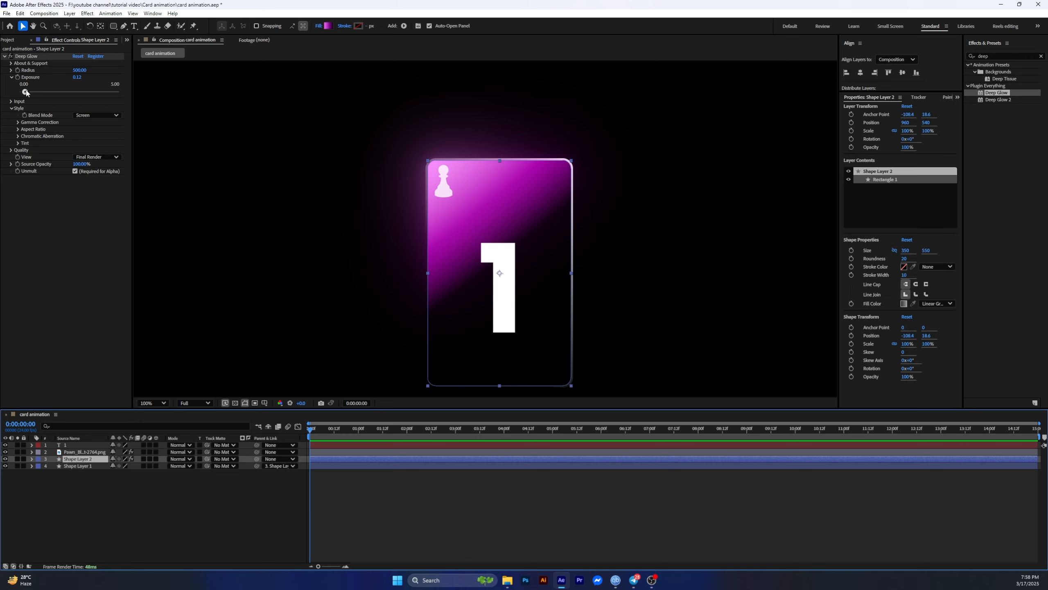
drag(26, 92, 25, 92)
click(480, 543)
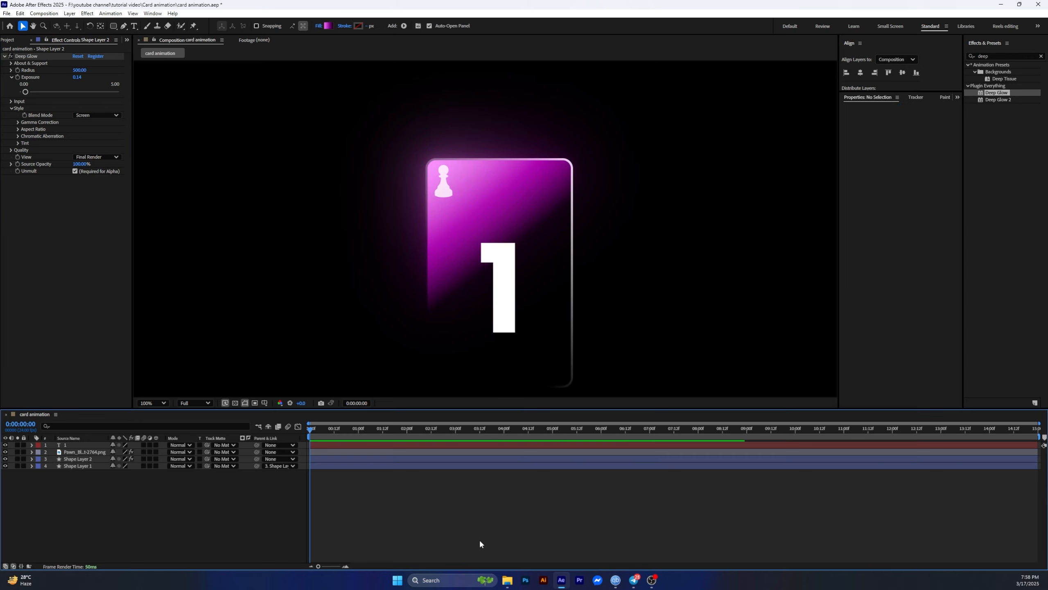
scroll(414, 231, down, 2)
key(shift+/)
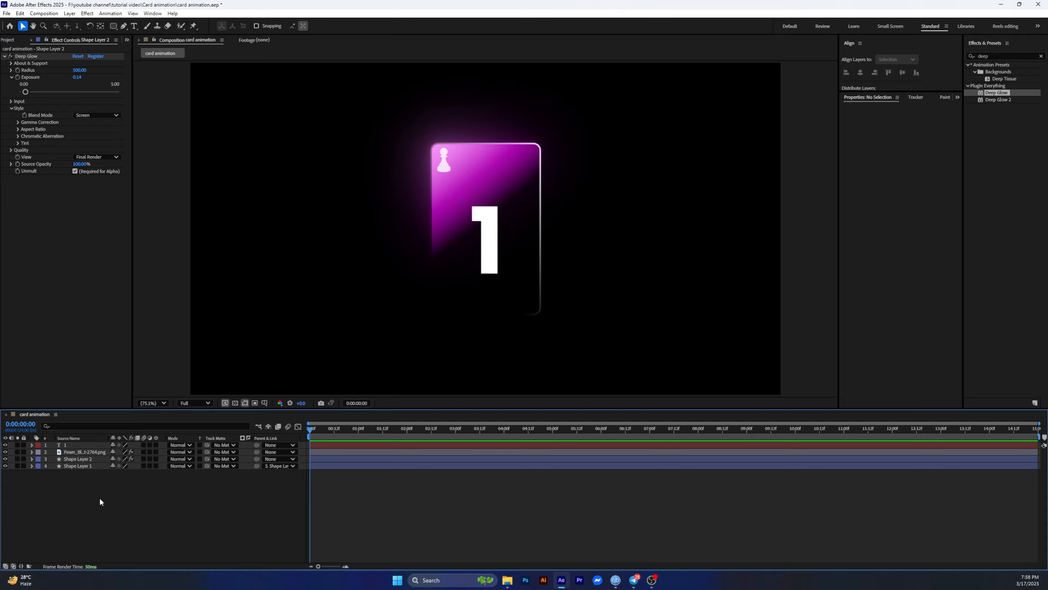
- Pre-compose the text, pawn and both shape layers into a composition named Card 1, moving all attributes into it
drag(99, 499, 53, 446)
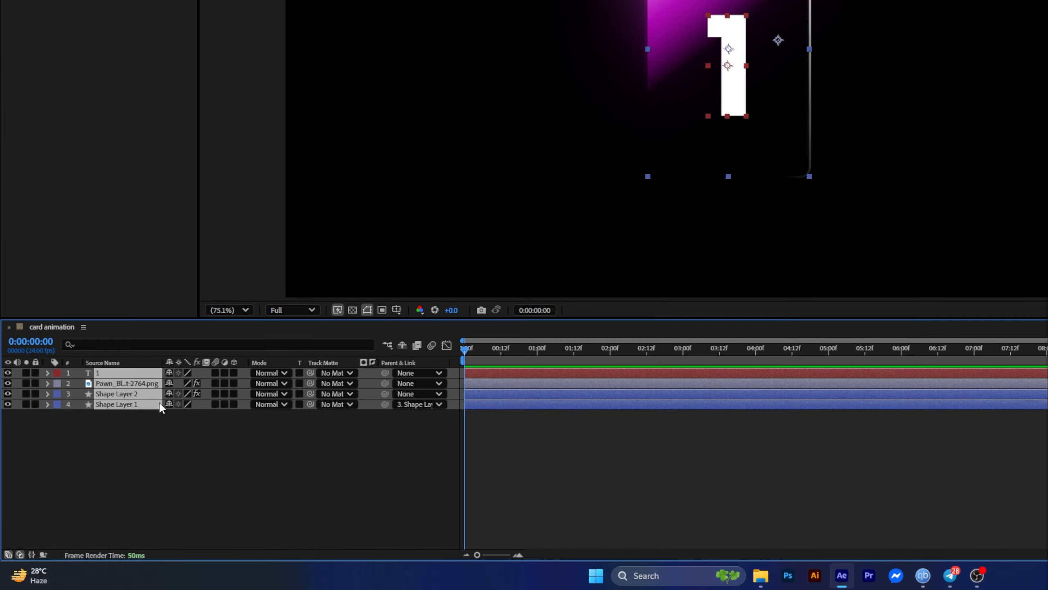
right_click(161, 407)
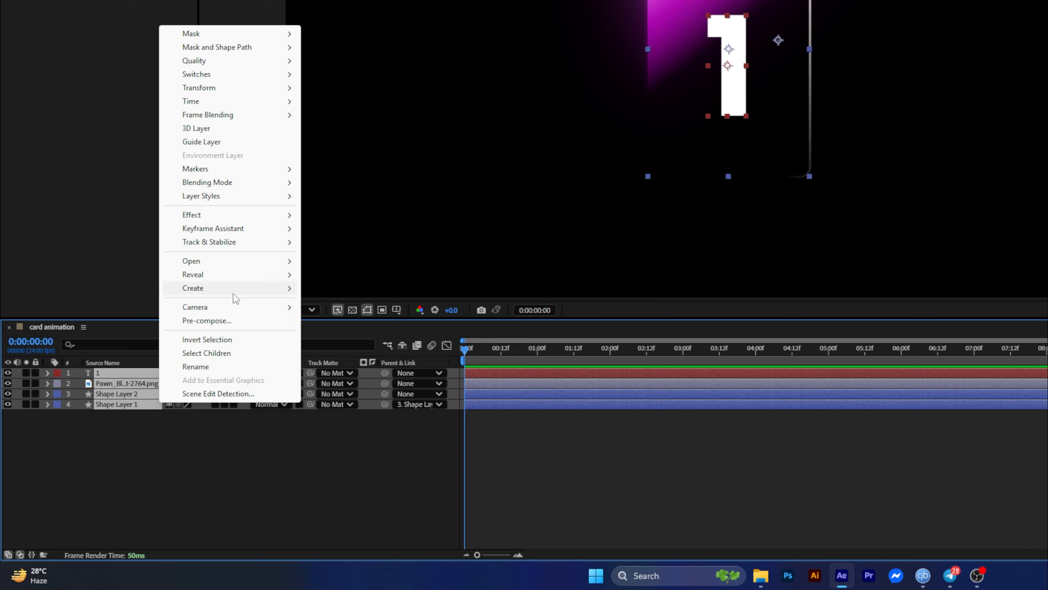
click(222, 327)
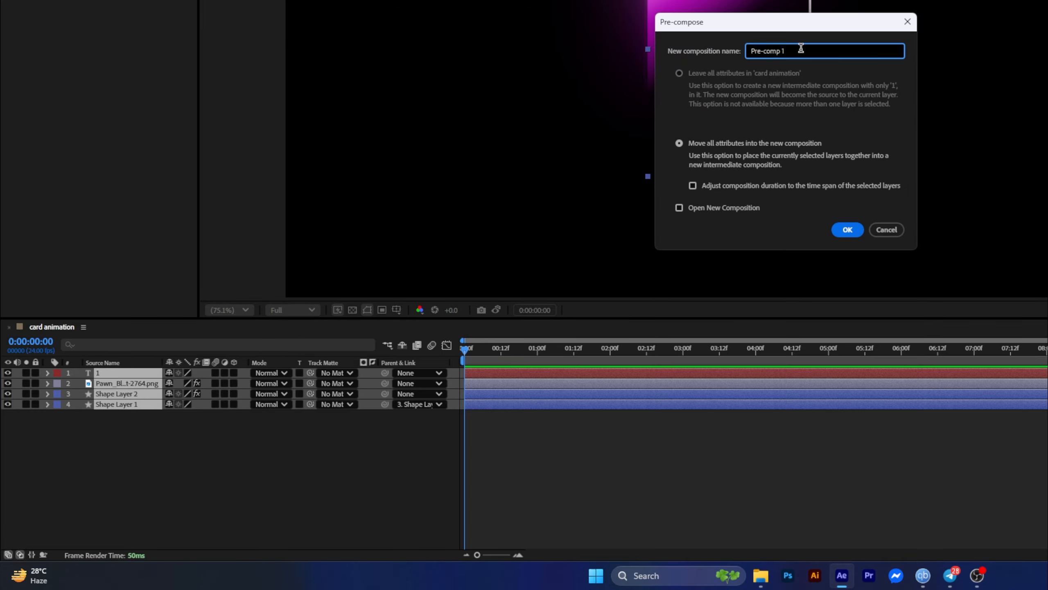
text(Card)
key(Return)
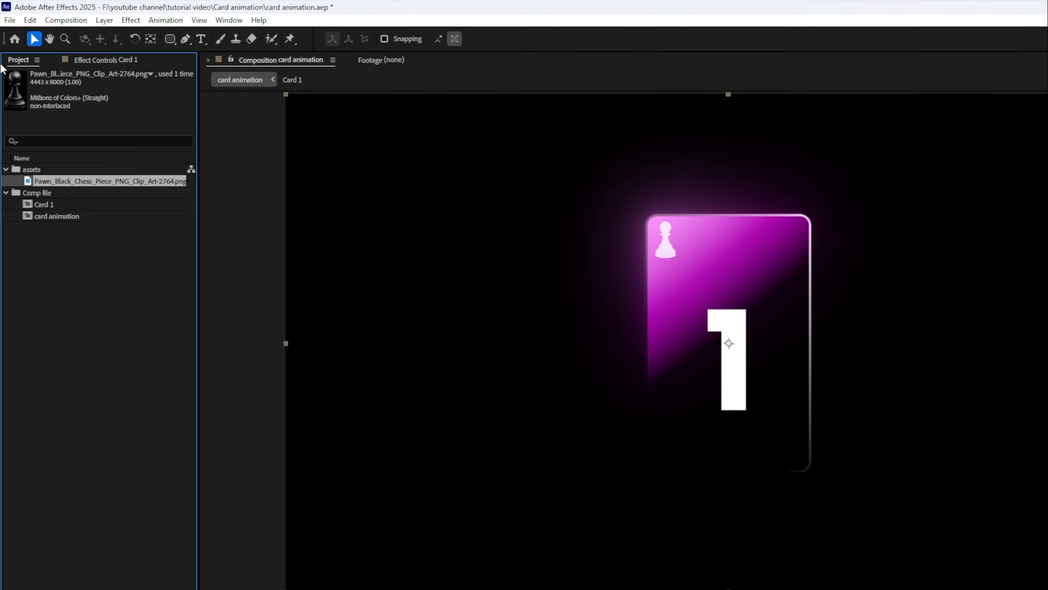
- Duplicate the Card 1 composition and place the copy in card animation above the Card 1 layer, to the right of the first card
click(62, 204)
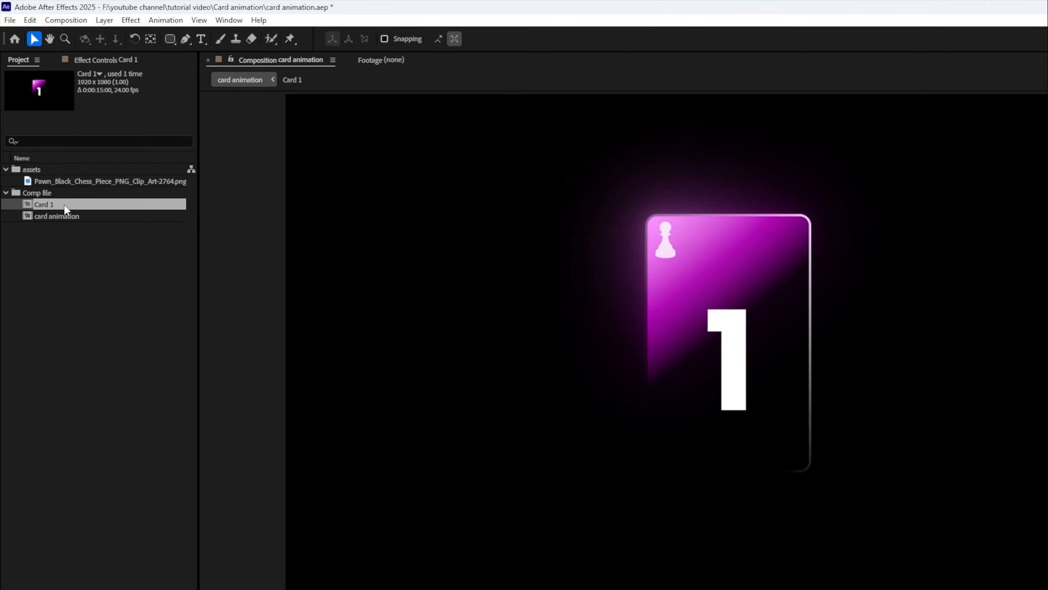
click(64, 205)
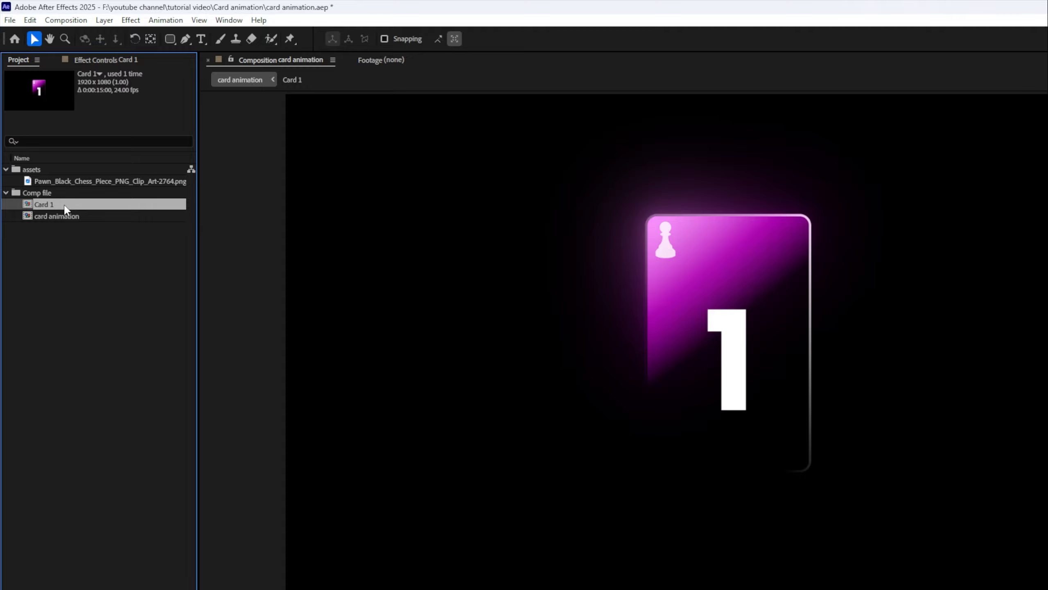
key(ctrl+d)
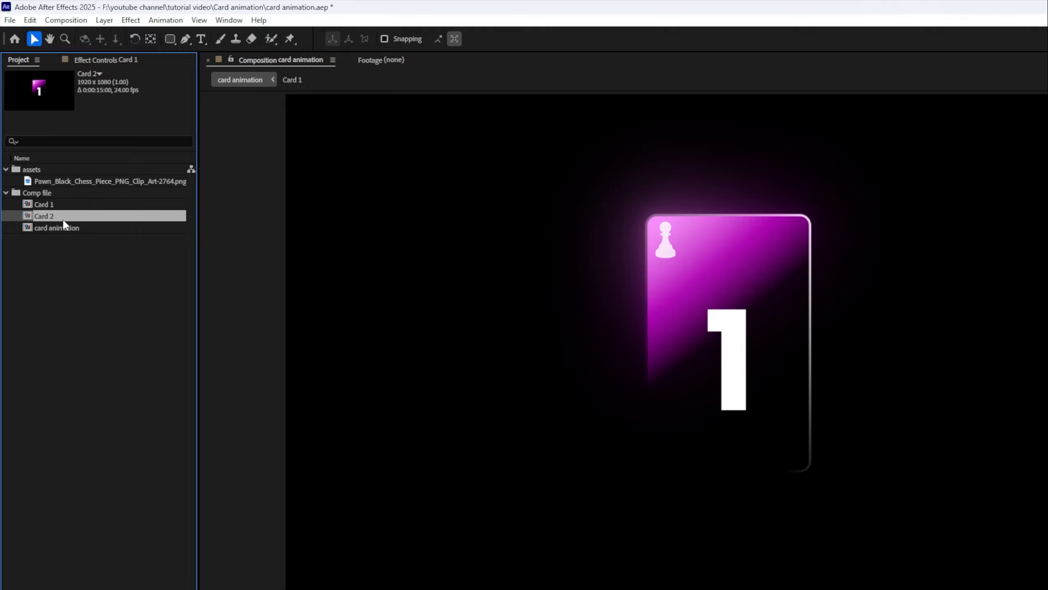
drag(63, 217, 115, 392)
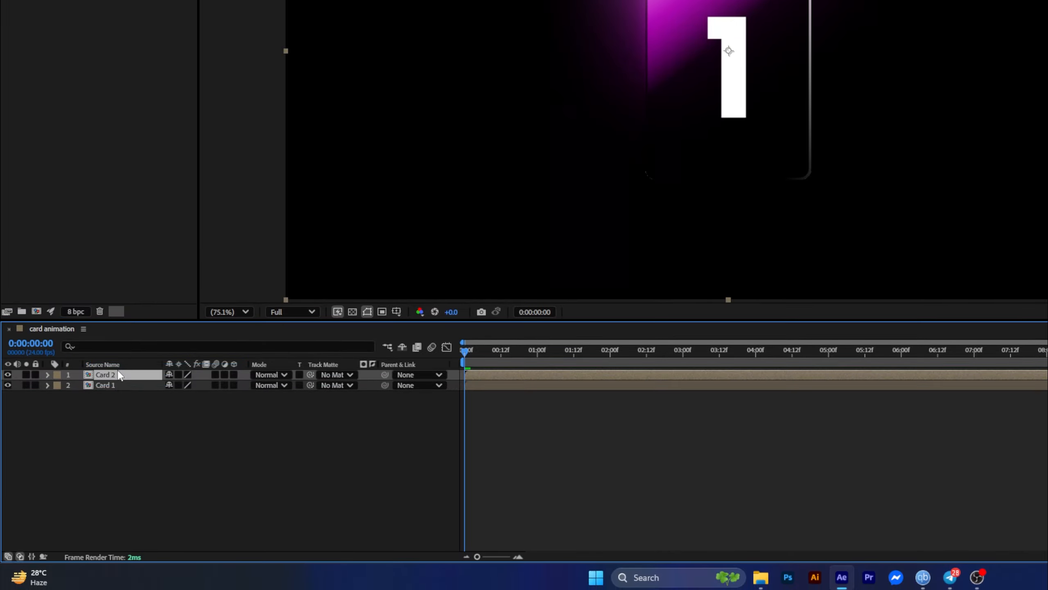
drag(748, 85, 980, 84)
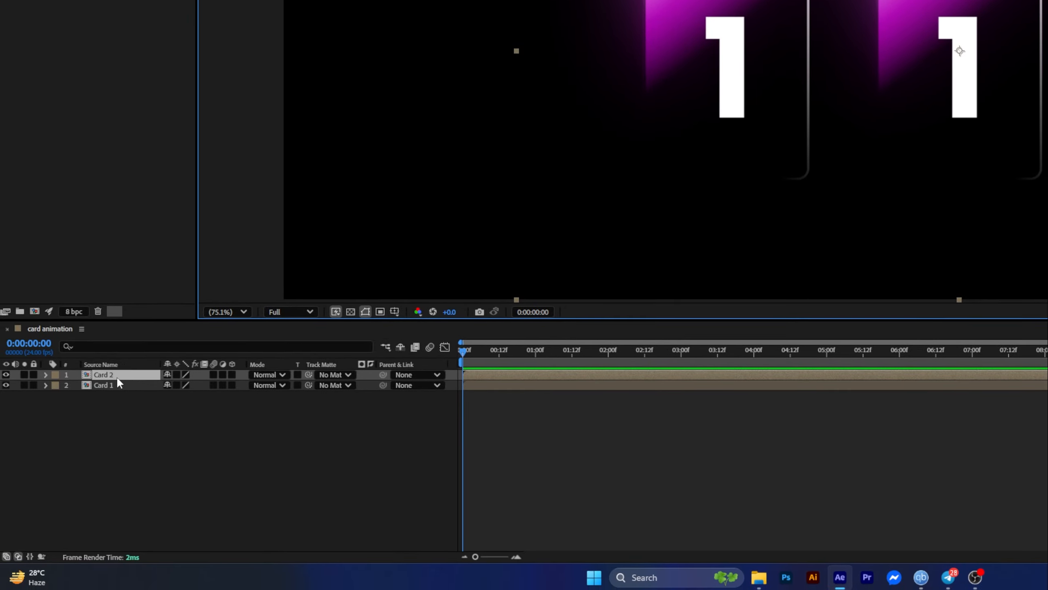
- Open the Card 2 composition and change the number on its card to 2
double_click(123, 374)
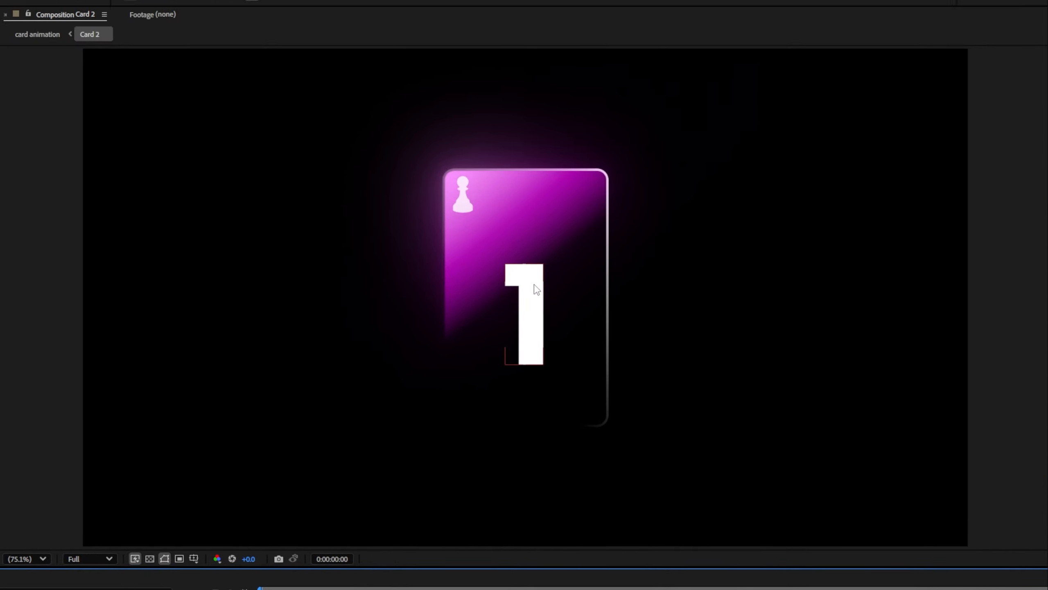
click(532, 311)
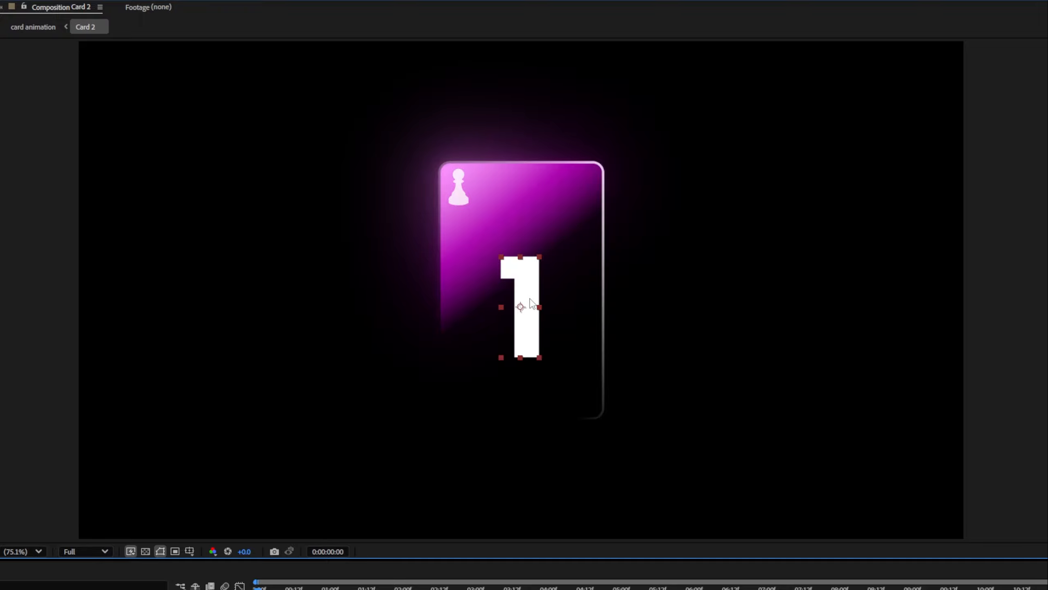
double_click(530, 298)
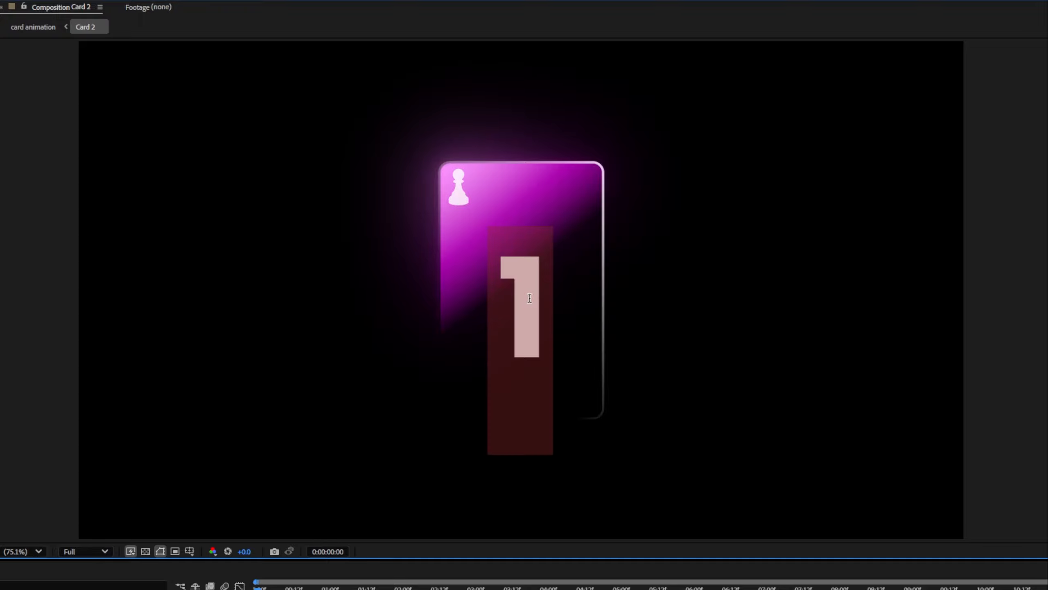
text(2)
key(Escape)
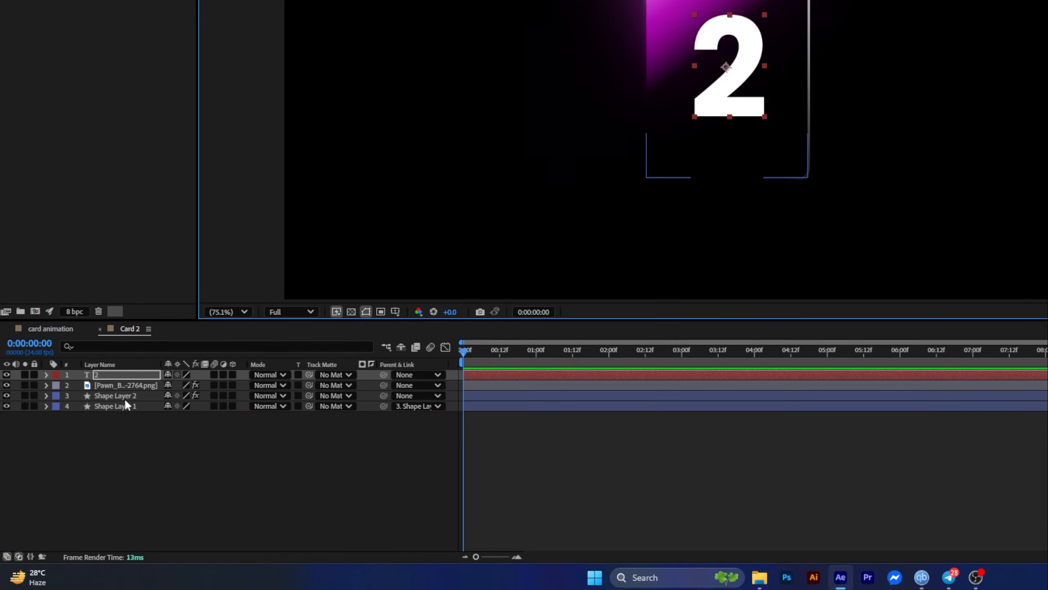
- Recolor Shape Layer 2's gradient fill in Card 2, setting the first stop to cyan 66ECF8 and the middle stop to teal 007D85
click(125, 397)
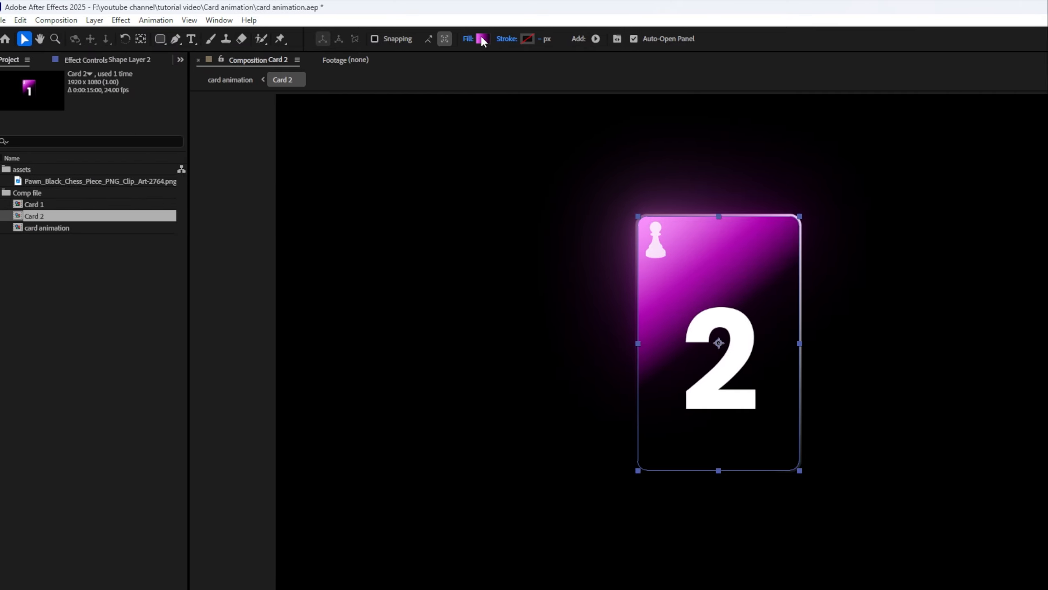
click(256, 39)
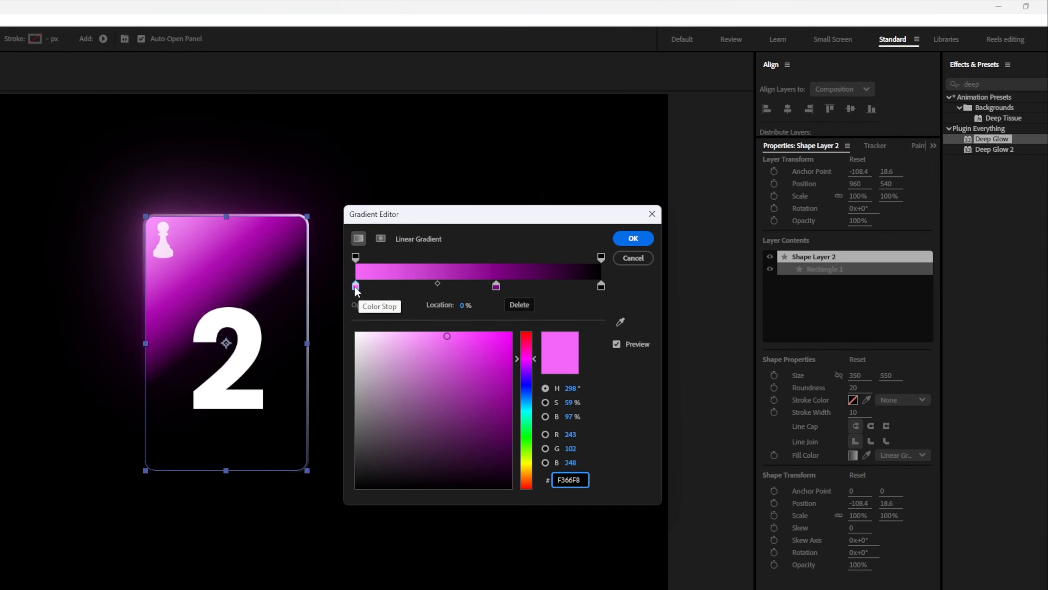
drag(525, 375, 529, 409)
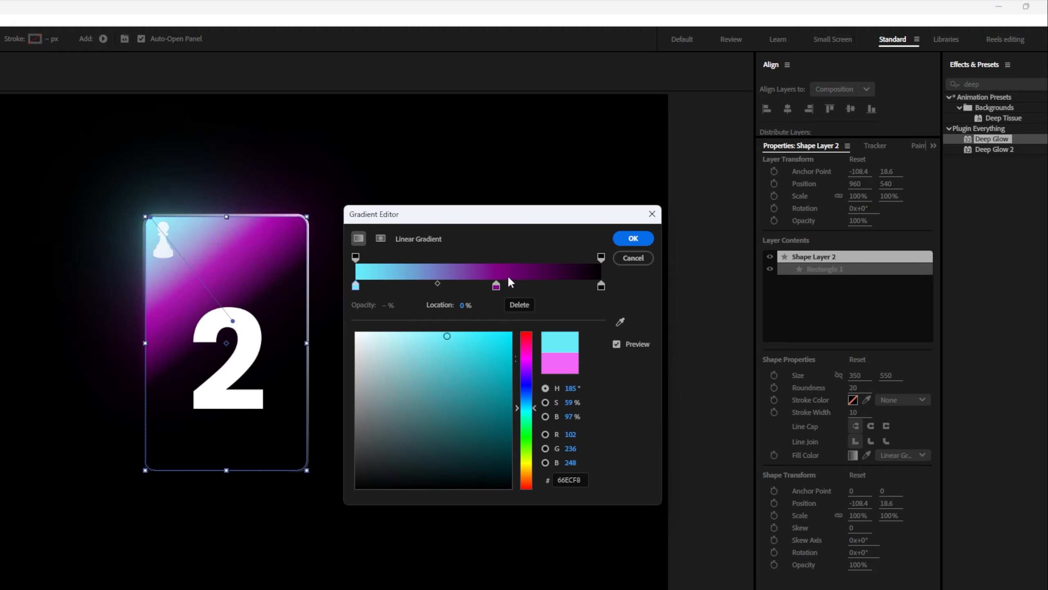
click(496, 285)
drag(527, 361, 527, 407)
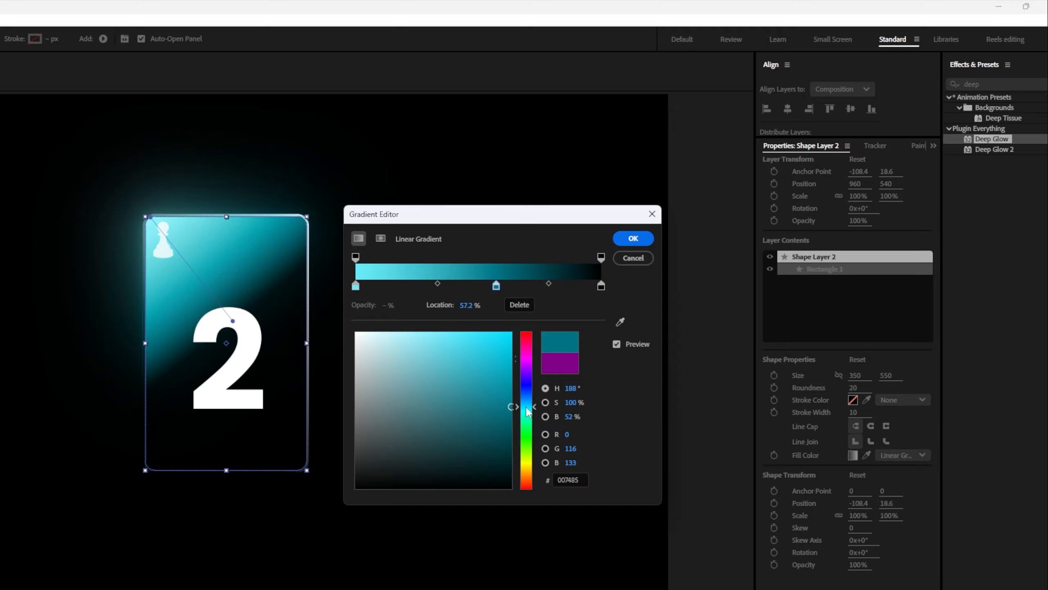
click(601, 285)
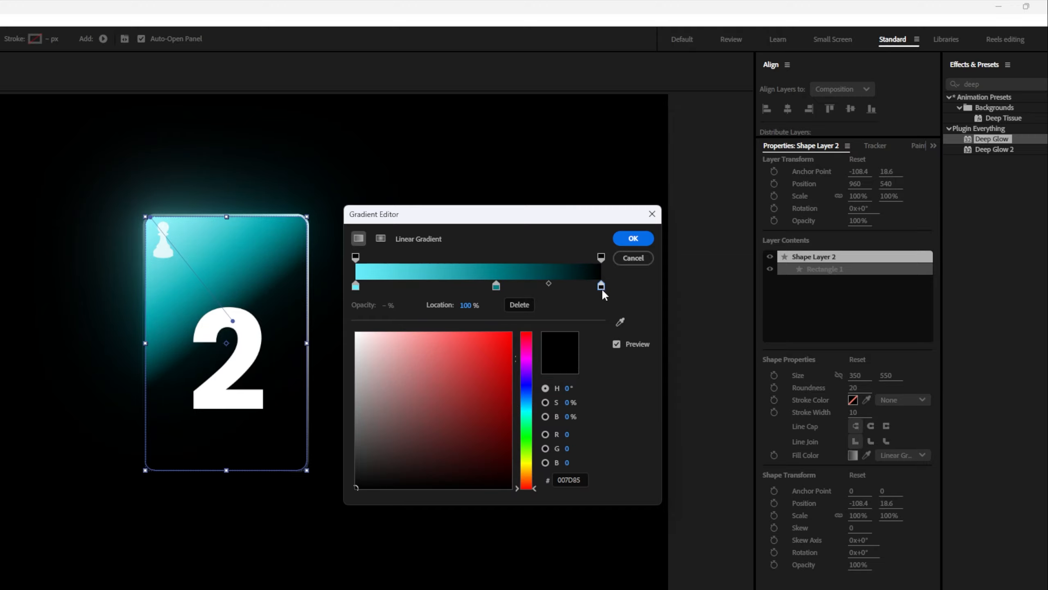
click(628, 243)
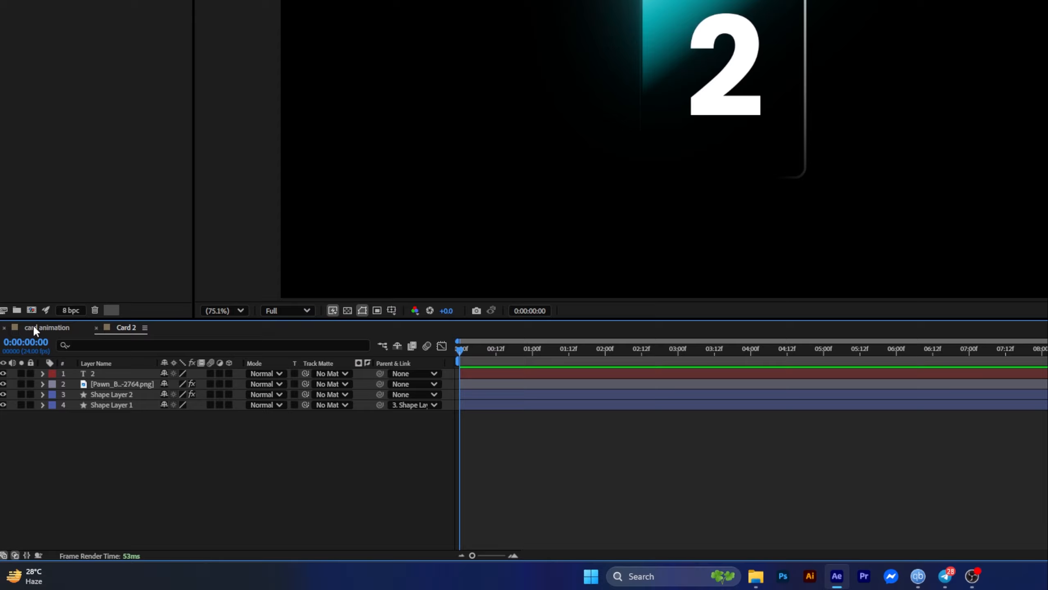
- Return to the card animation composition and add an adjustment layer above both cards
click(55, 326)
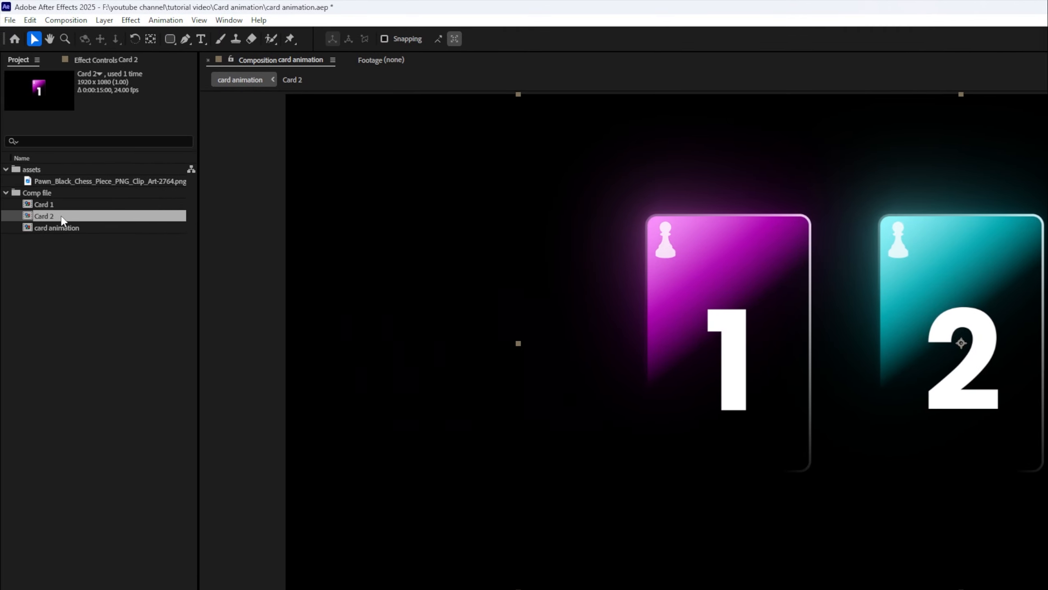
click(64, 216)
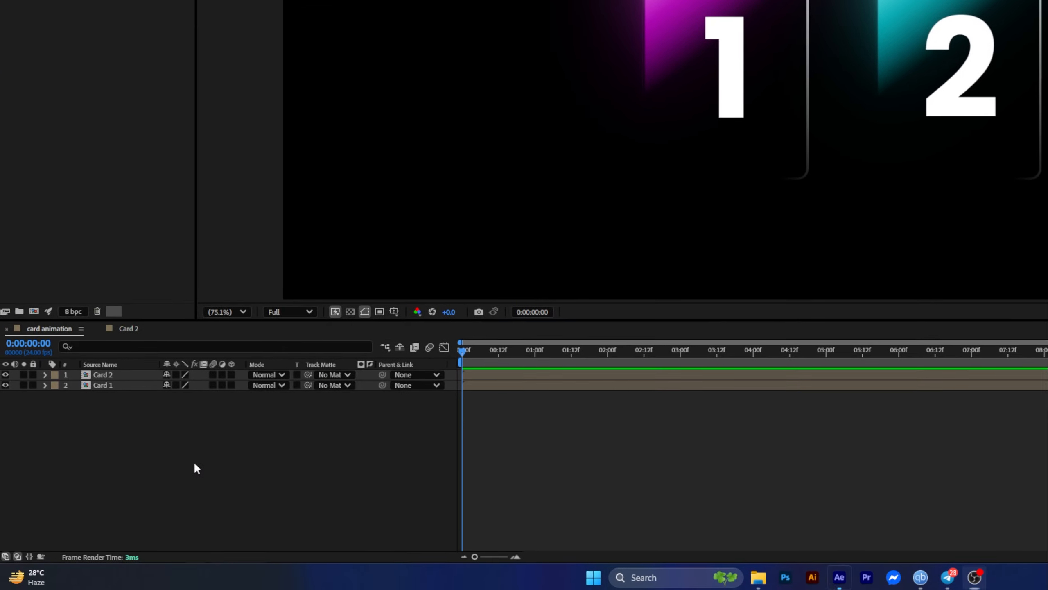
right_click(194, 462)
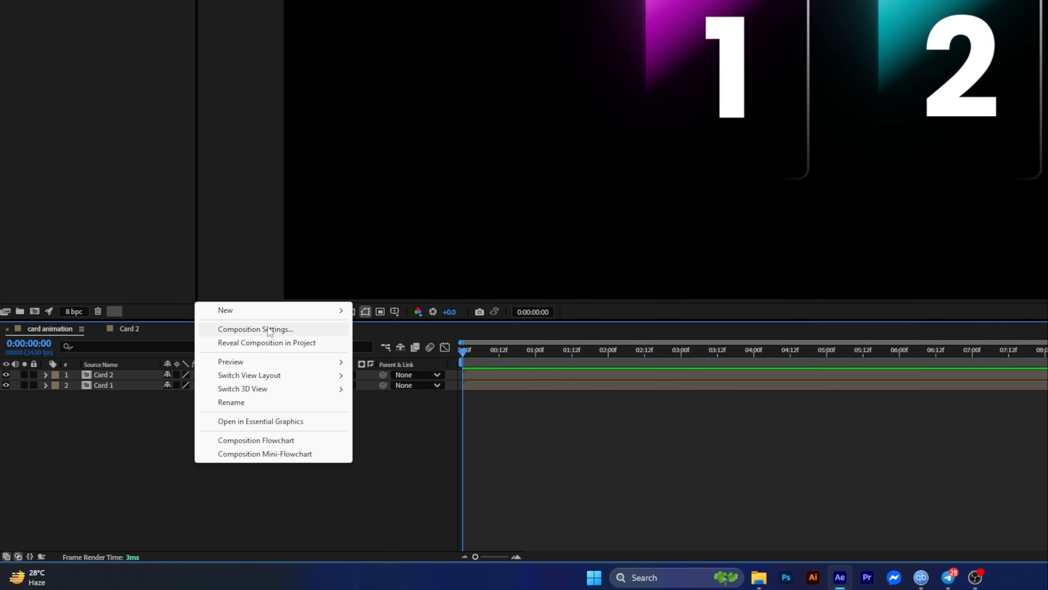
mouse_move(274, 309)
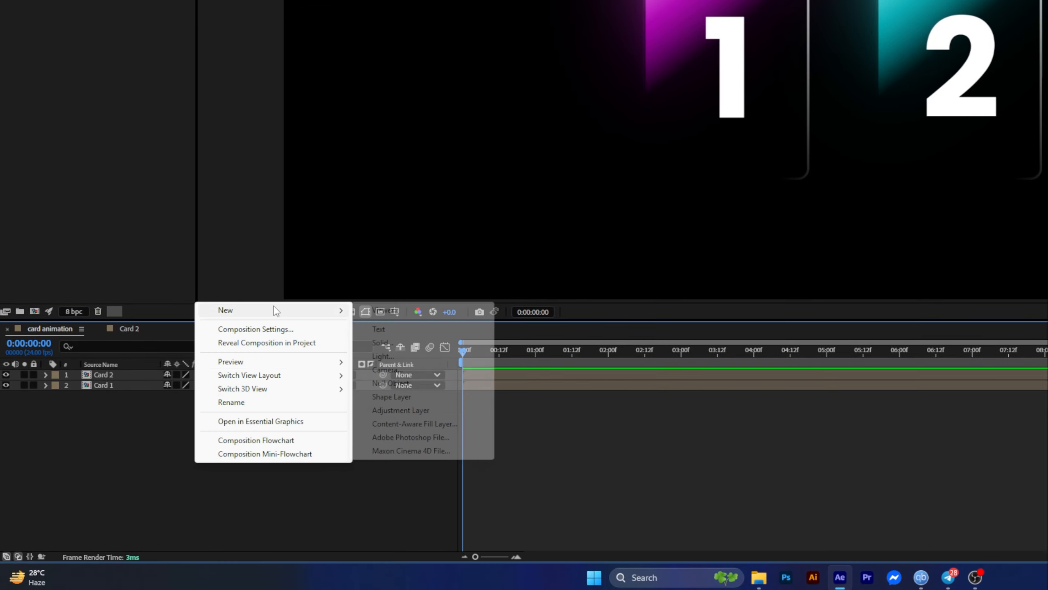
click(407, 410)
click(114, 384)
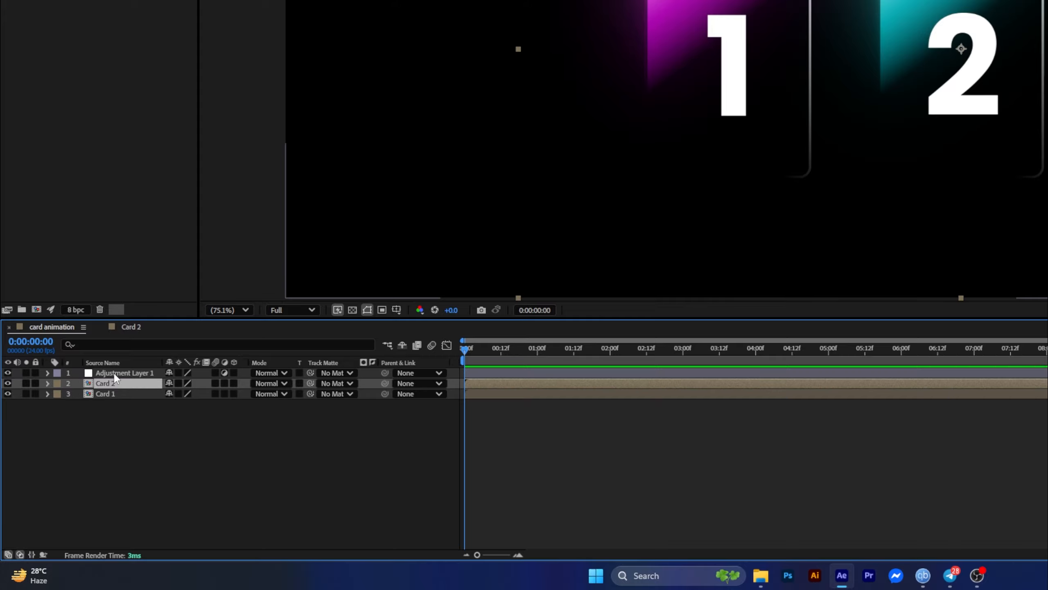
- Find the Noise effect and apply it to Adjustment Layer 1
click(116, 373)
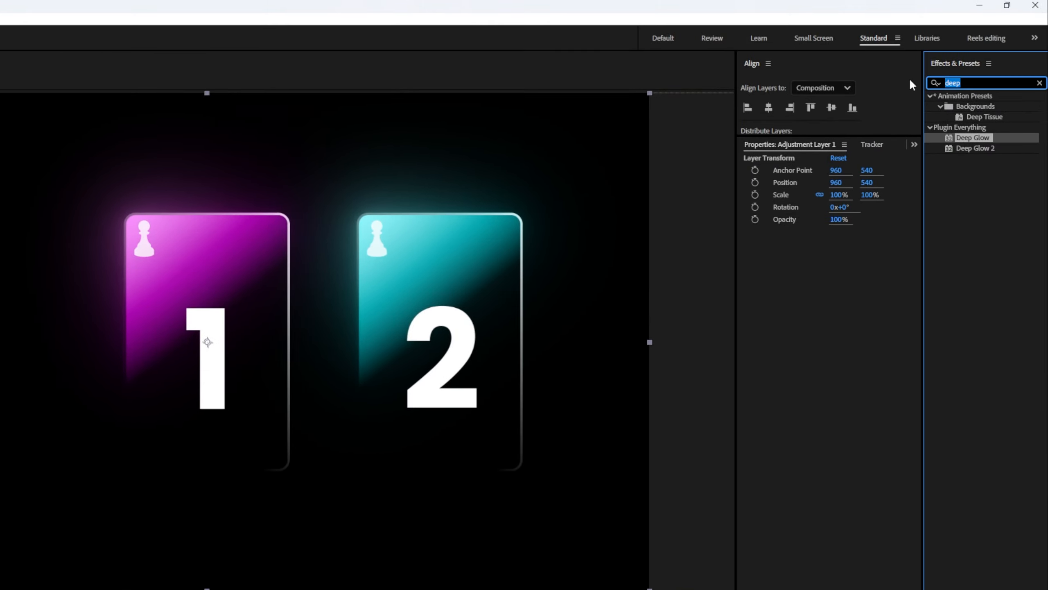
text(noise)
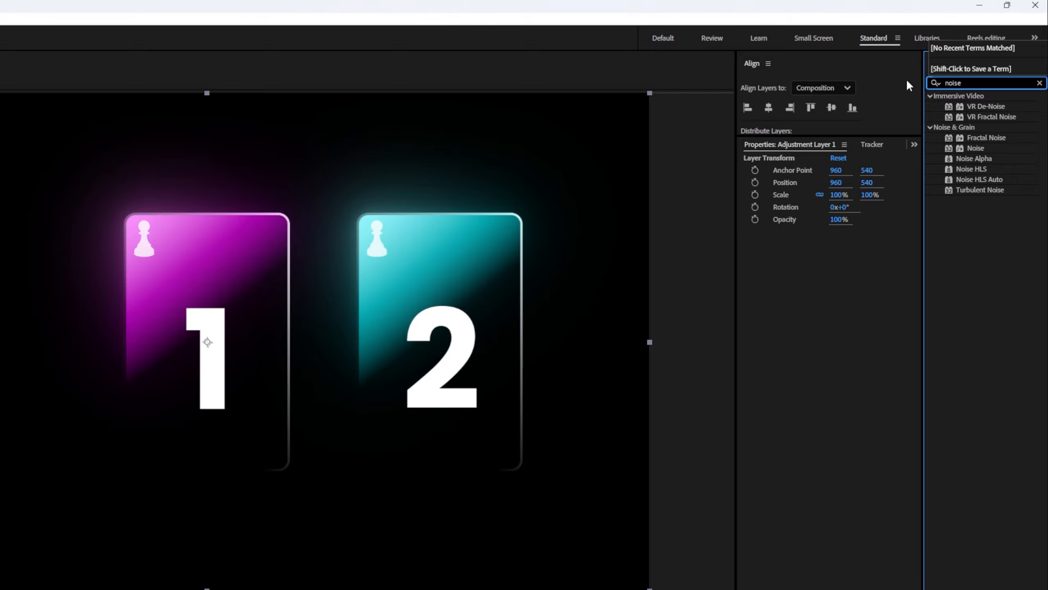
click(971, 150)
click(973, 150)
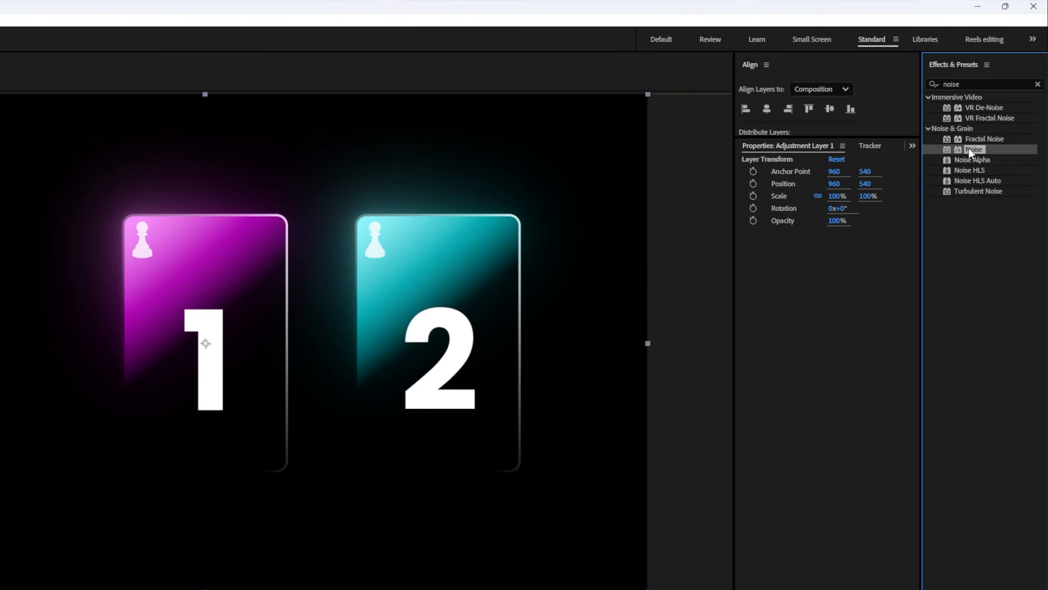
drag(970, 151, 235, 295)
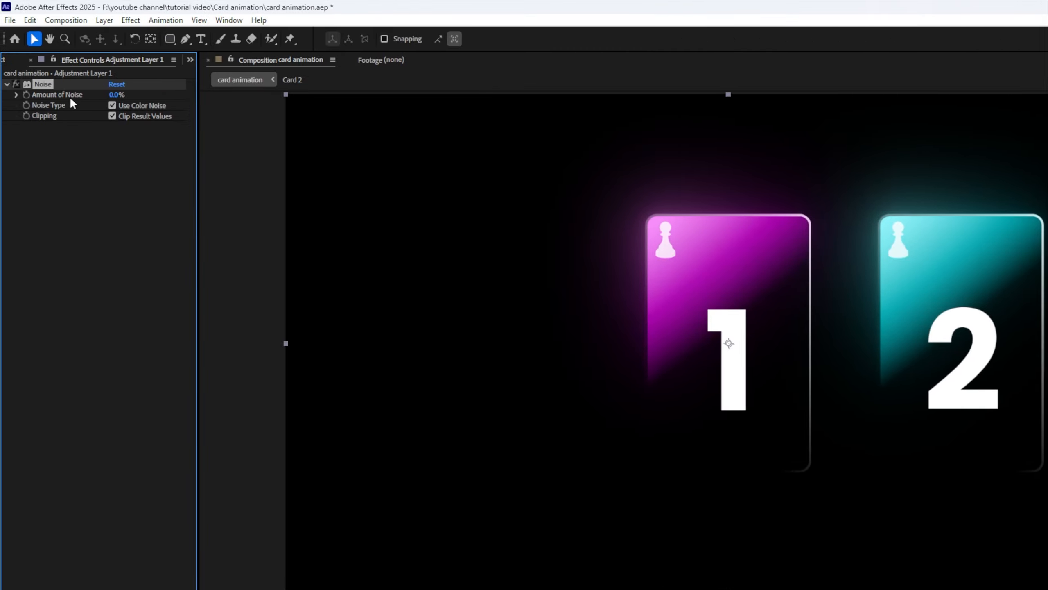
- Set the Noise effect's Amount of Noise to 10% on the adjustment layer
mouse_move(113, 95)
mouse_down()
mouse_move(136, 98)
mouse_move(125, 101)
mouse_up()
click(120, 96)
text(10)
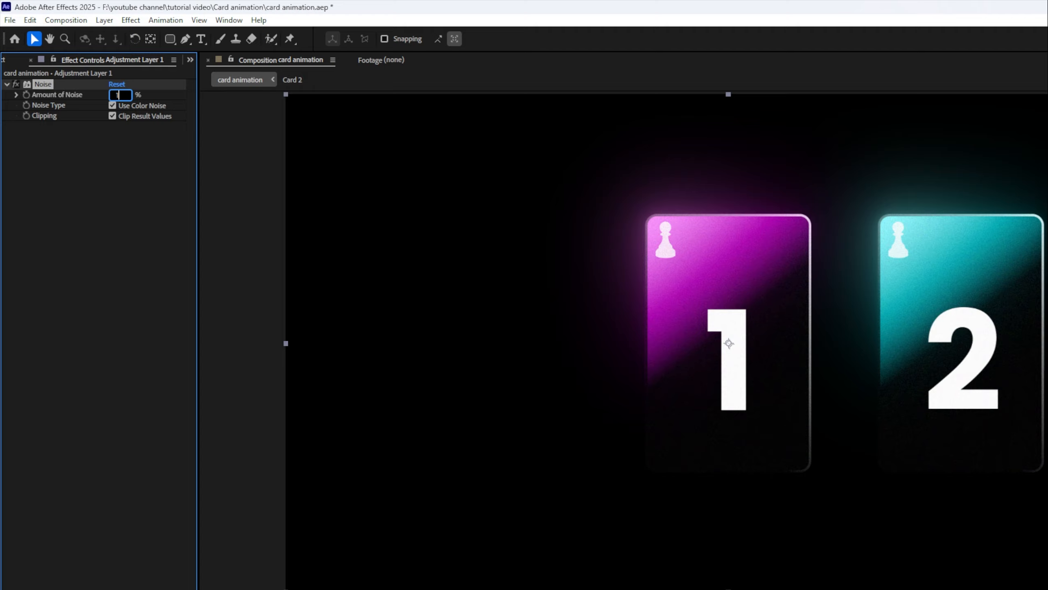